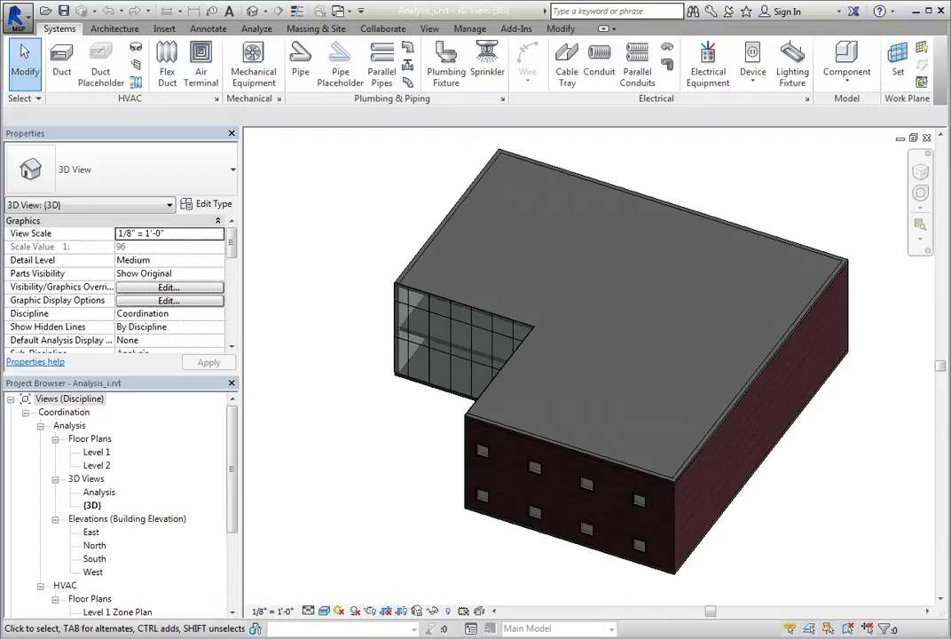
- Open Export gbXML - Settings from the application menu's Export > gbXML command
click(16, 14)
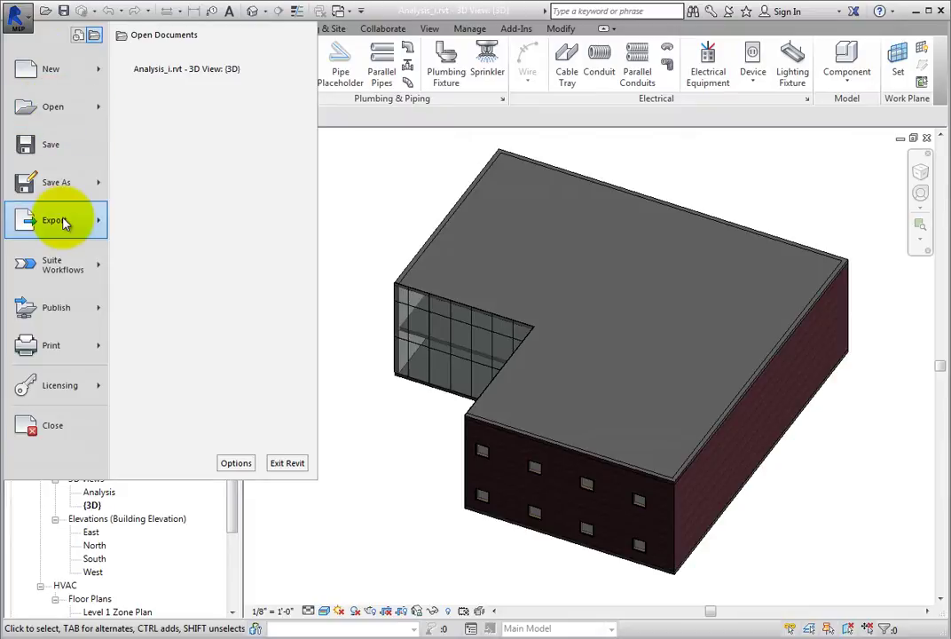
mouse_move(64, 218)
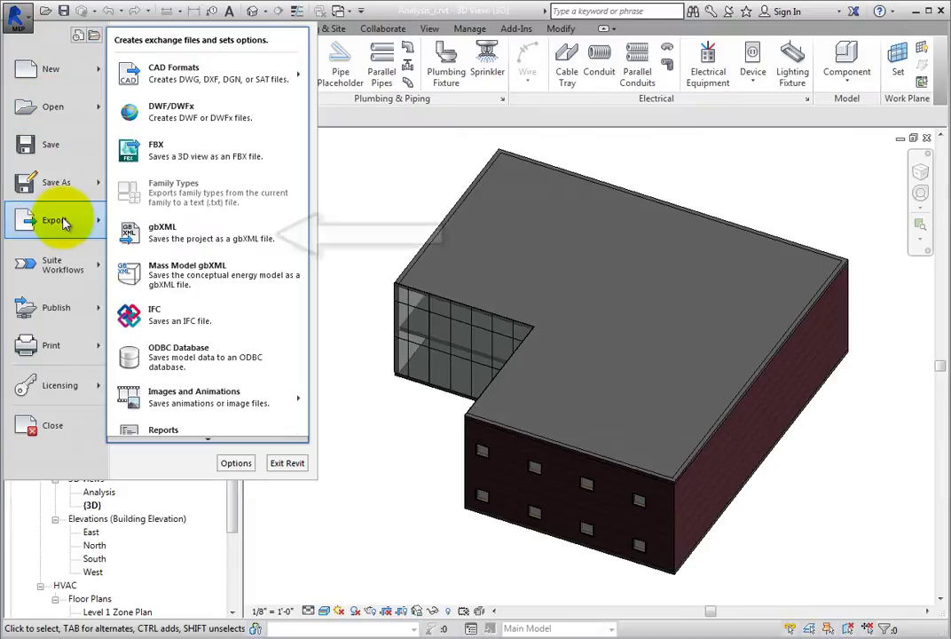
click(195, 241)
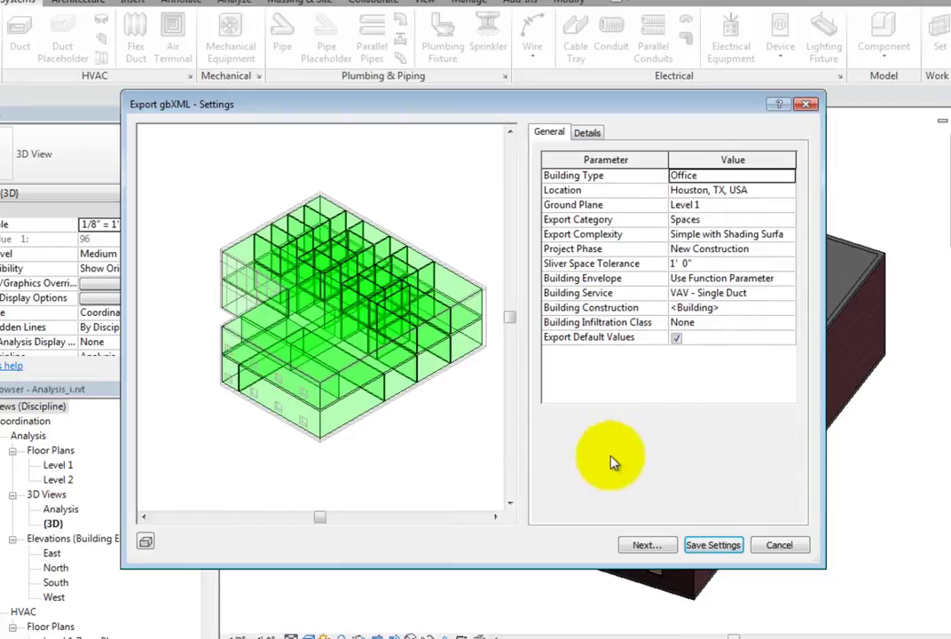
click(690, 175)
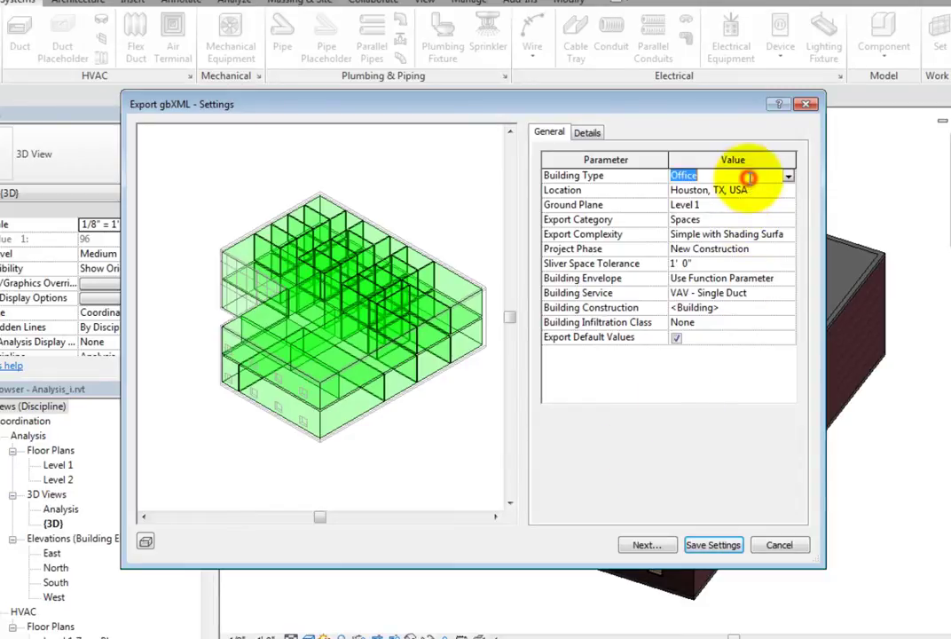
click(787, 178)
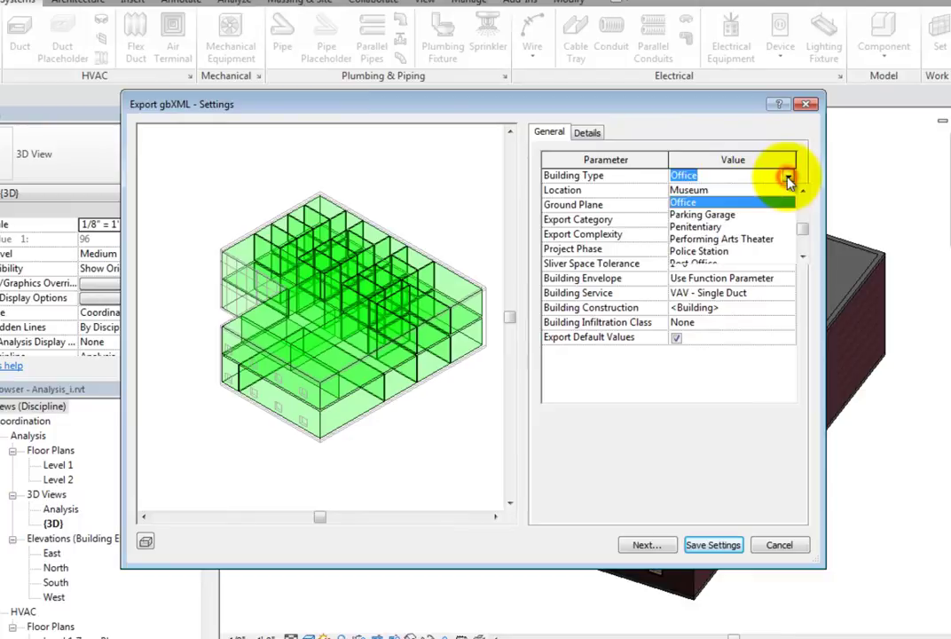
mouse_move(802, 232)
mouse_down()
mouse_move(803, 203)
mouse_move(804, 253)
mouse_move(805, 229)
mouse_up()
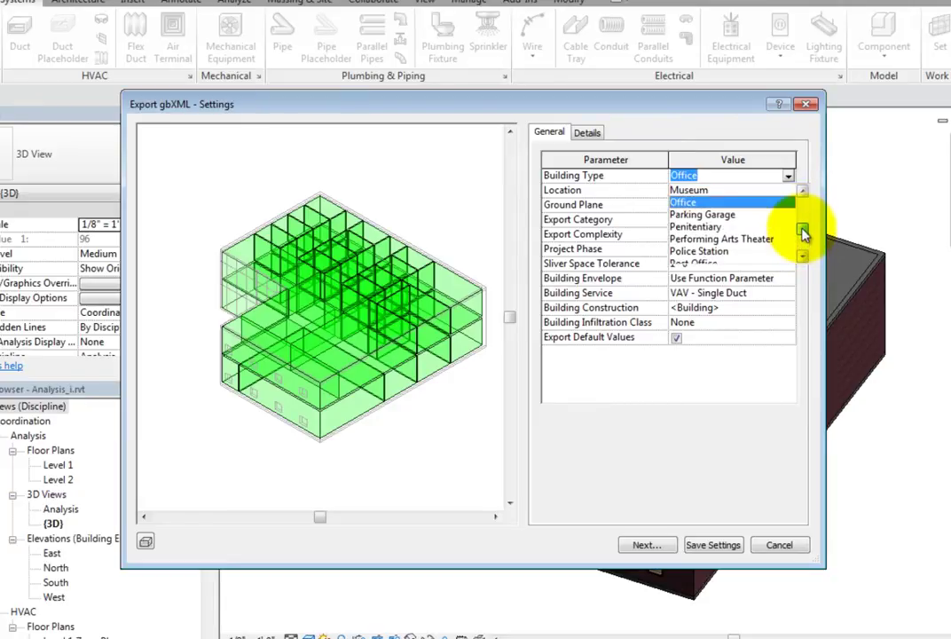
click(709, 204)
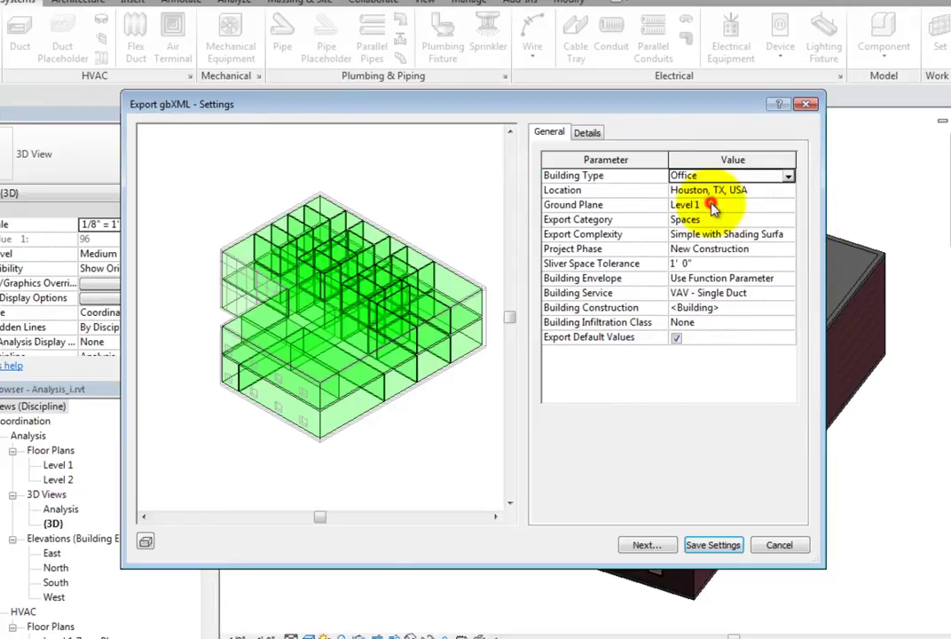
click(761, 193)
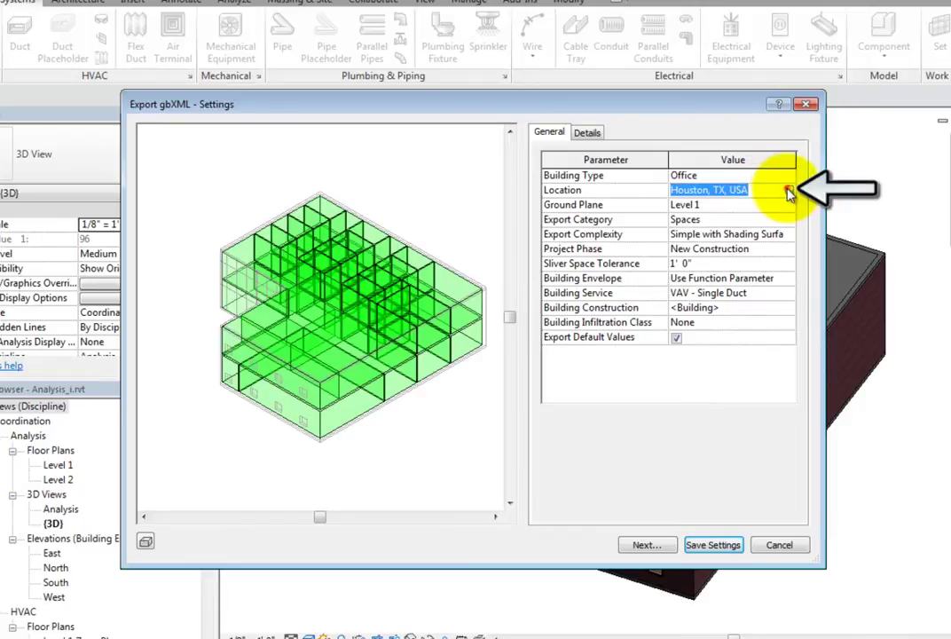
click(789, 193)
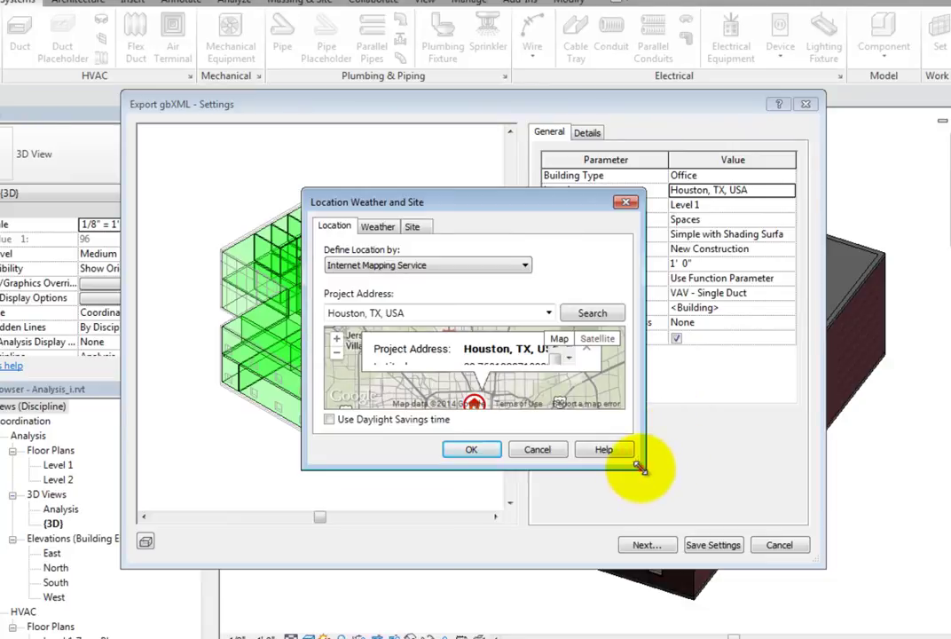
drag(639, 467, 745, 593)
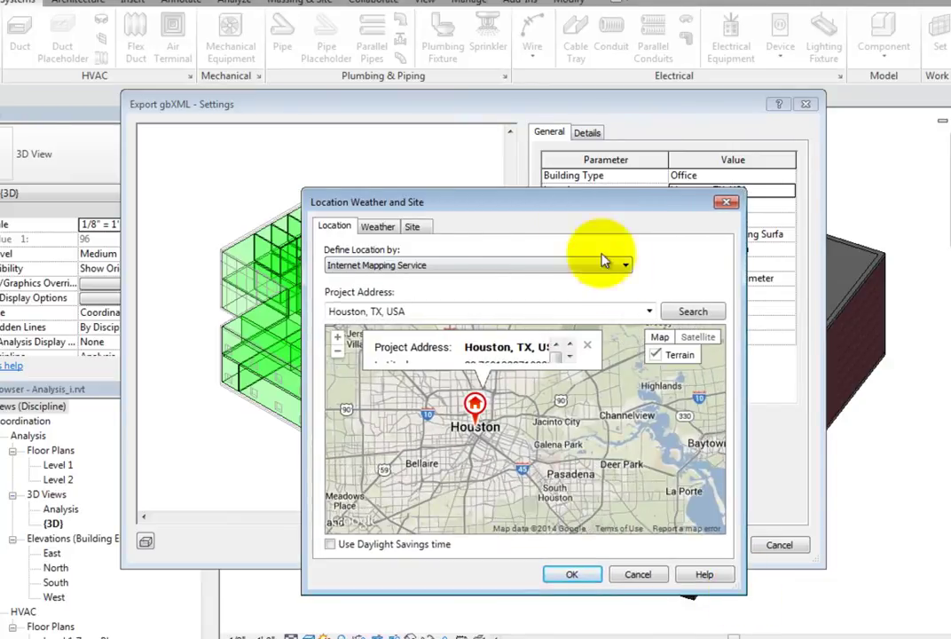
drag(559, 201, 542, 125)
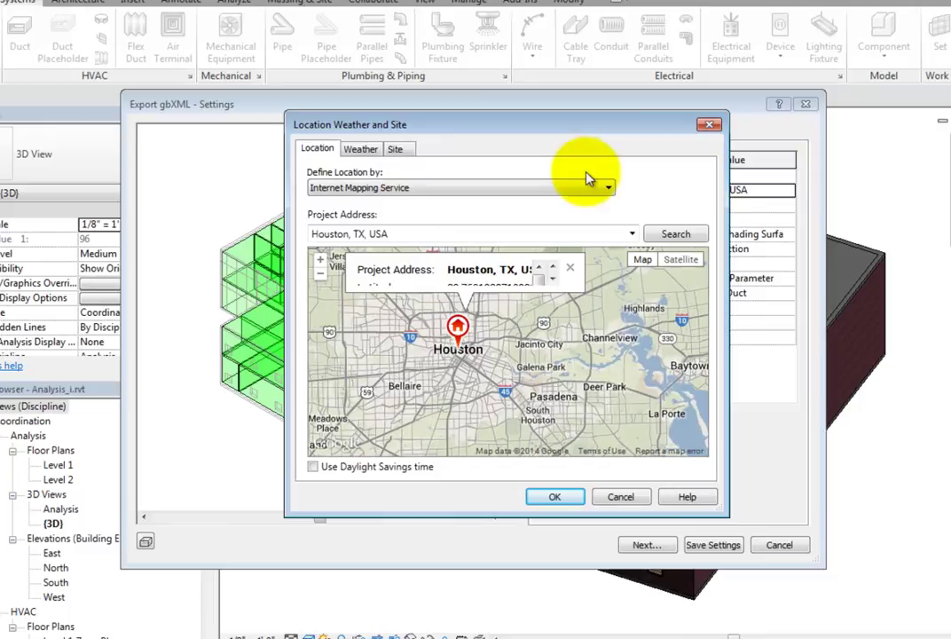
click(603, 188)
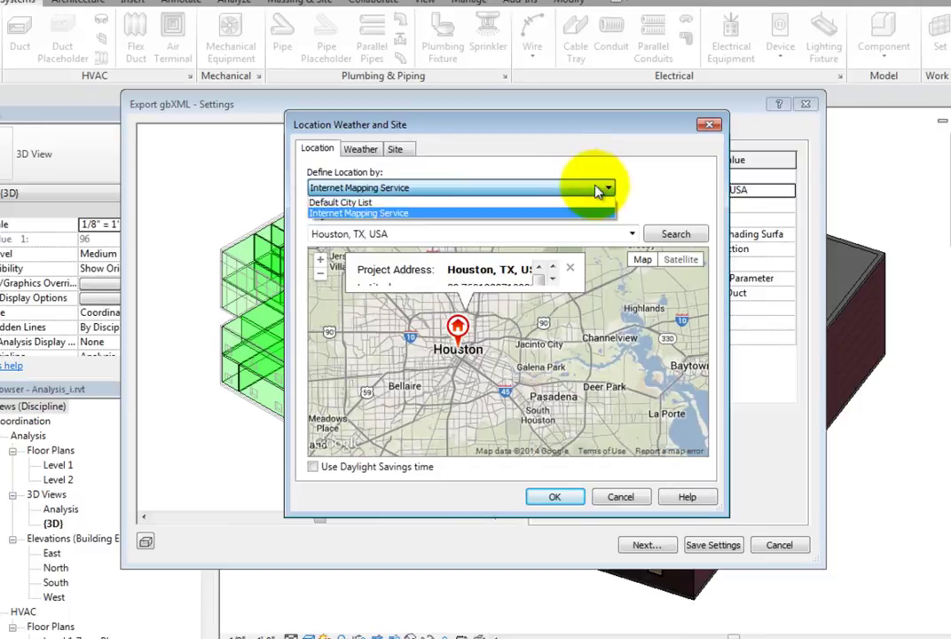
click(601, 190)
click(371, 150)
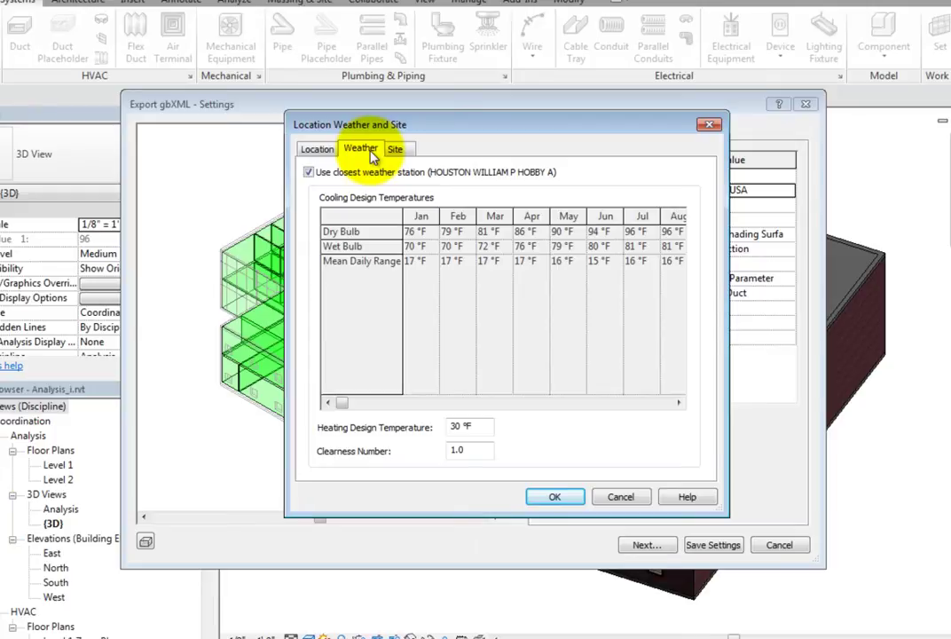
click(317, 149)
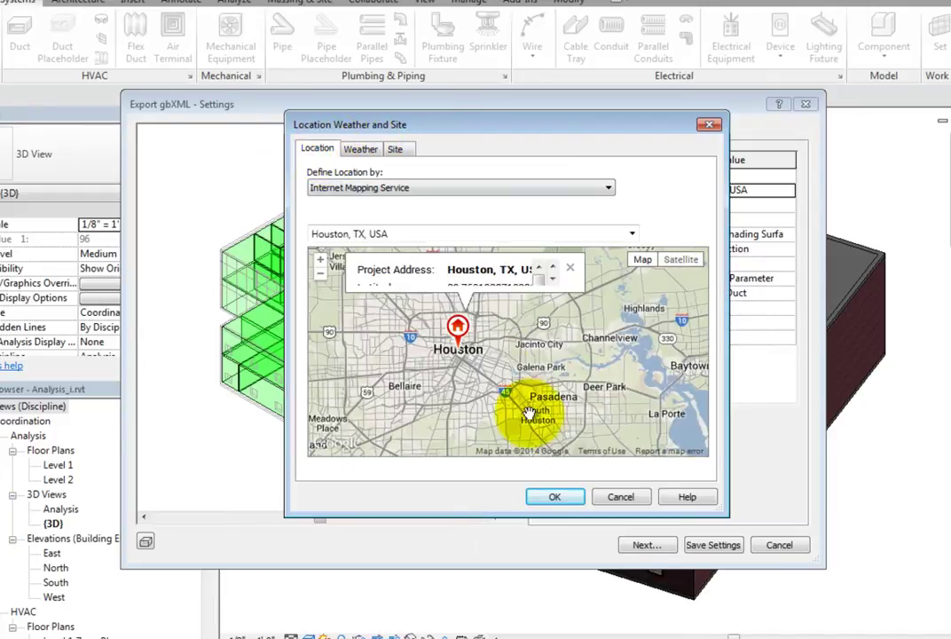
click(566, 499)
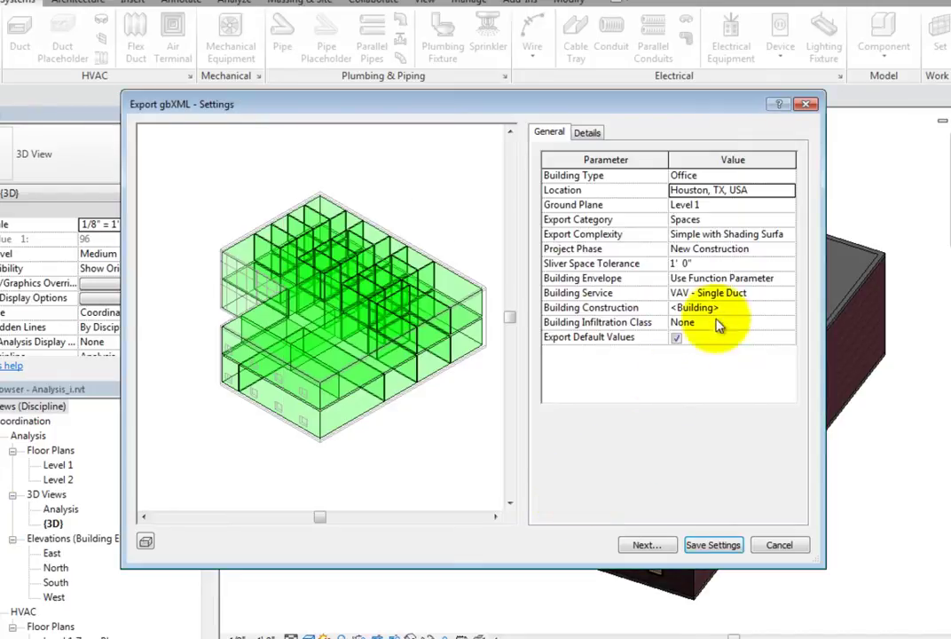
click(739, 206)
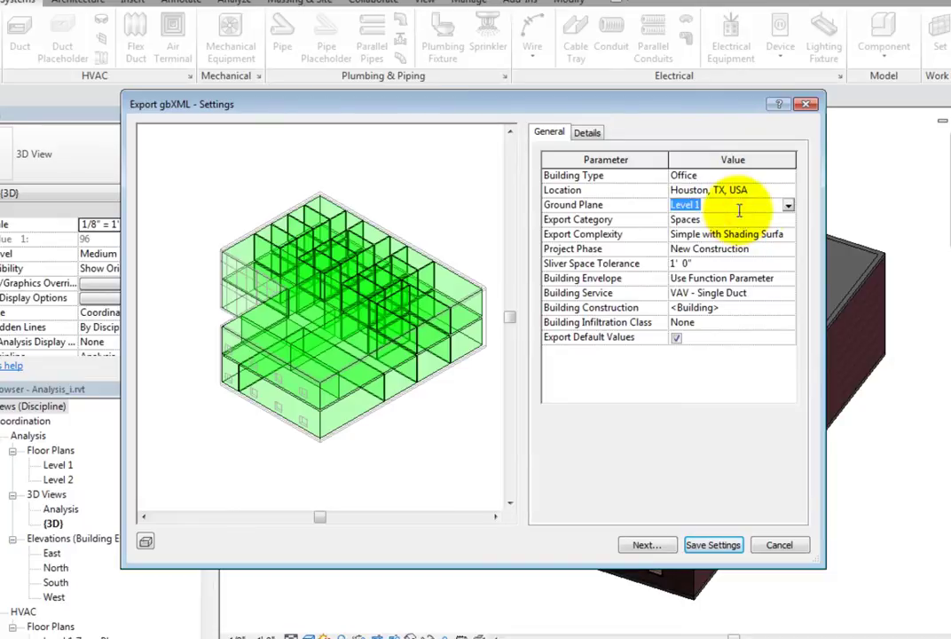
click(787, 205)
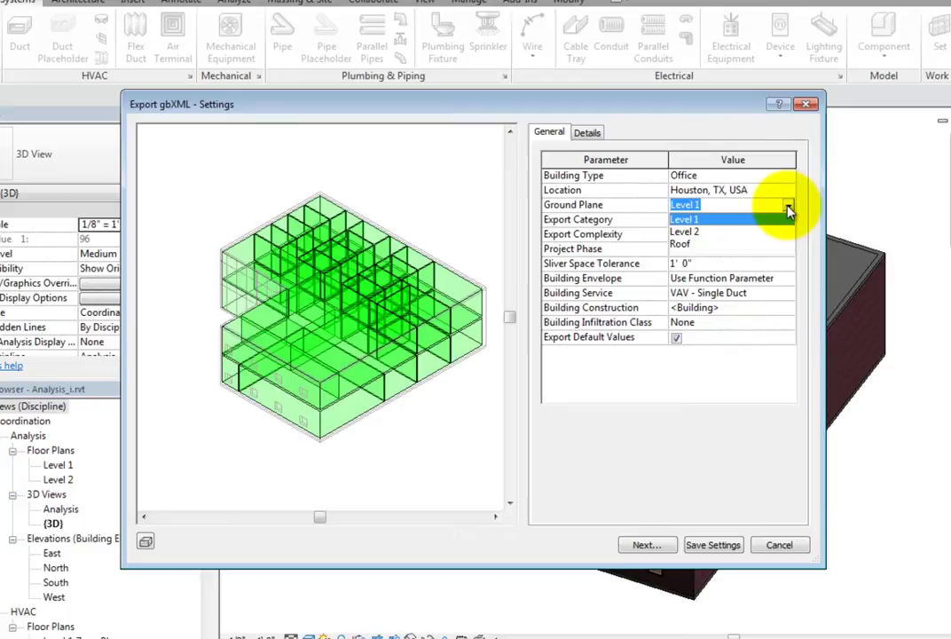
click(788, 209)
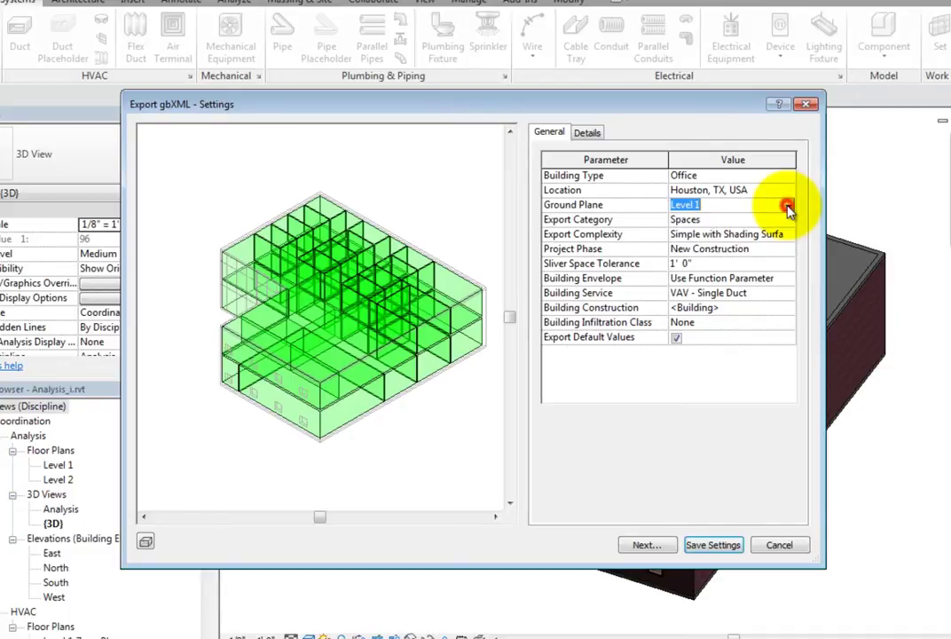
click(727, 219)
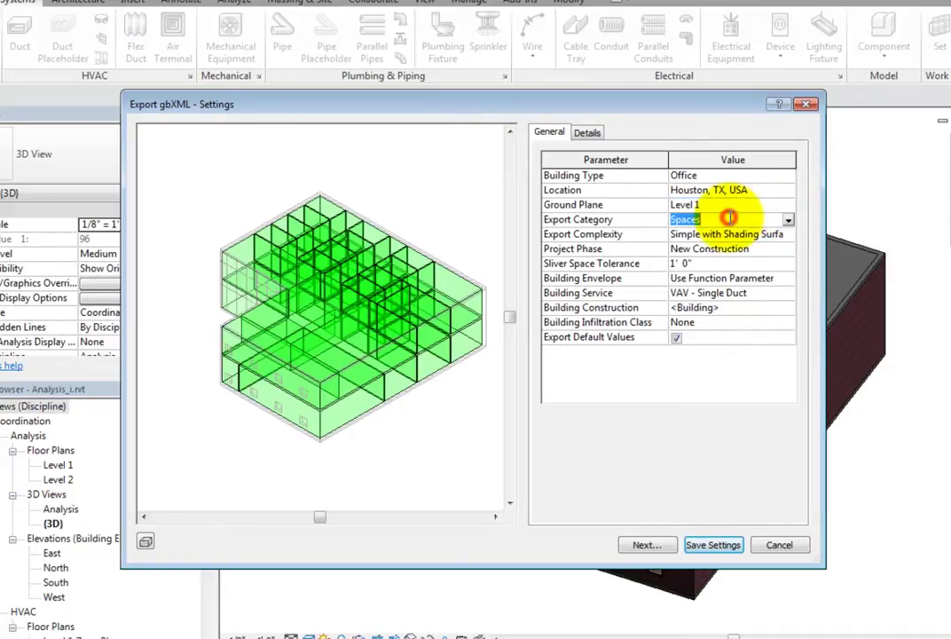
- Set Export Category to Rooms, keep Simple with Shading Surfaces complexity, and tick Include Thermal Properties
click(789, 221)
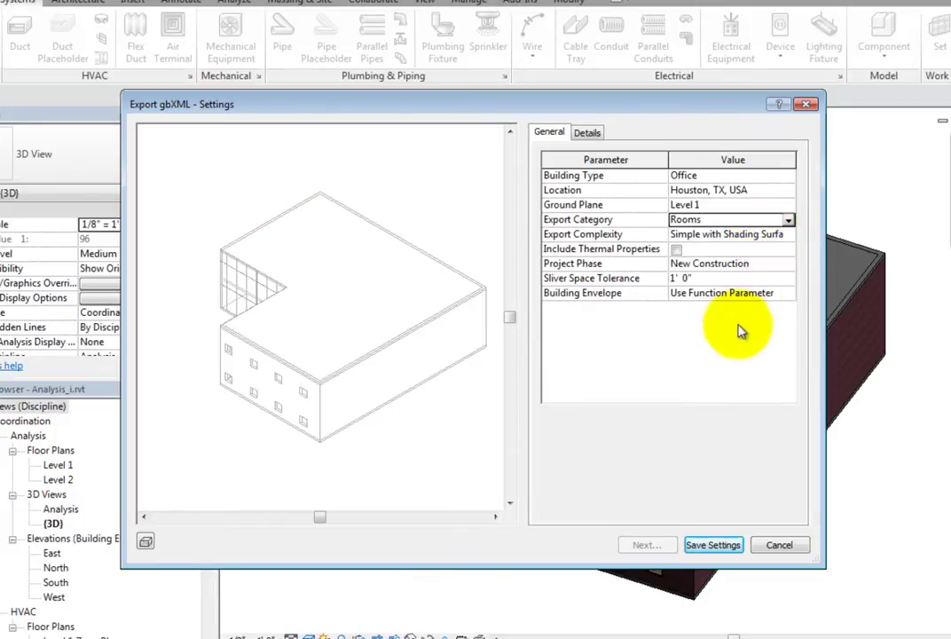
click(723, 234)
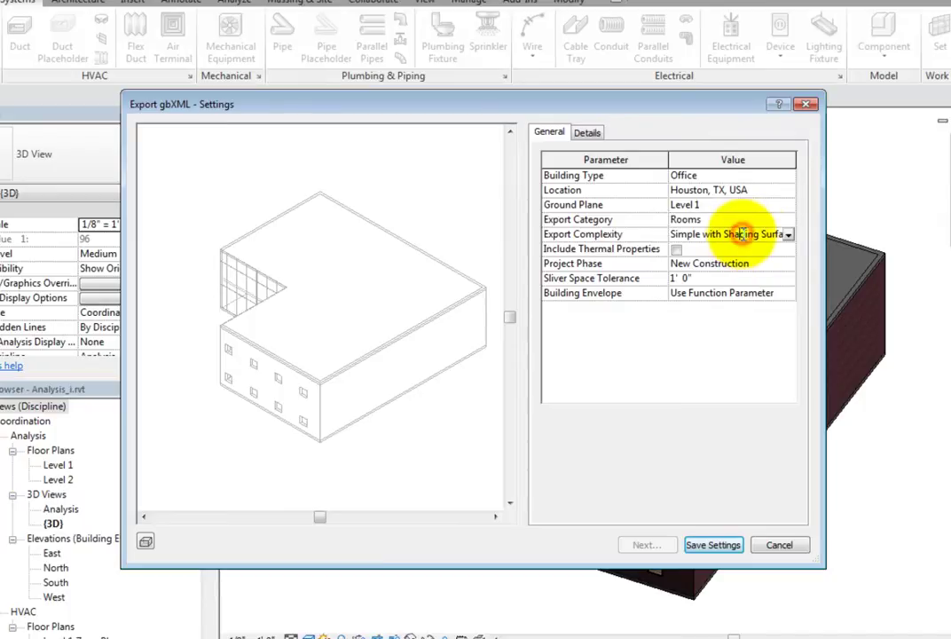
click(787, 235)
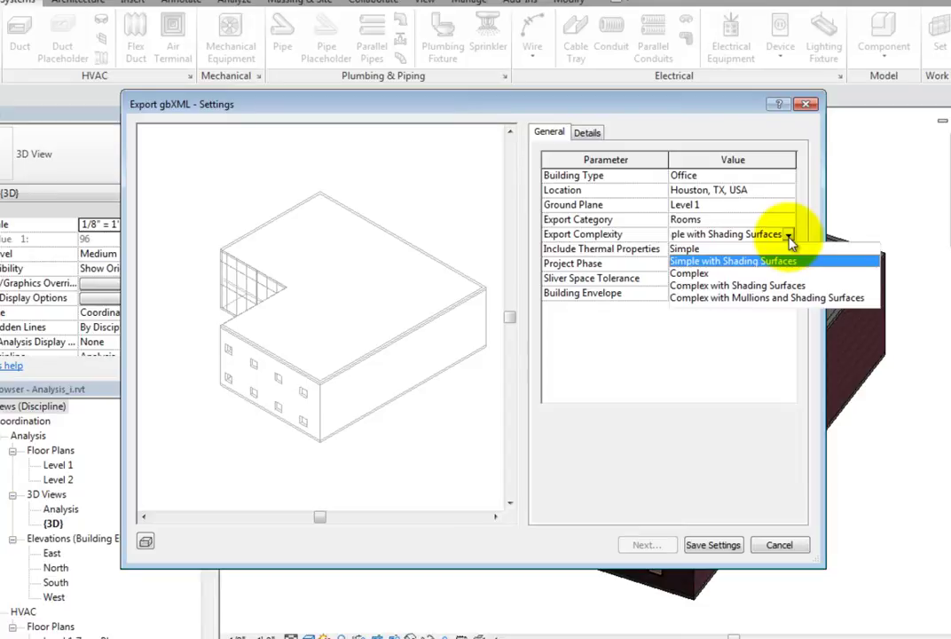
click(789, 240)
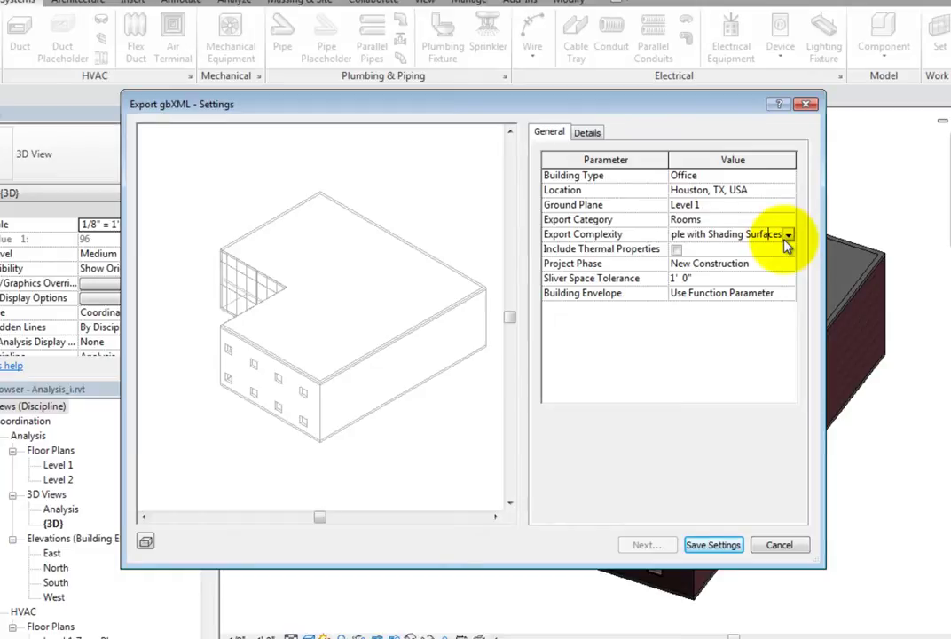
click(675, 249)
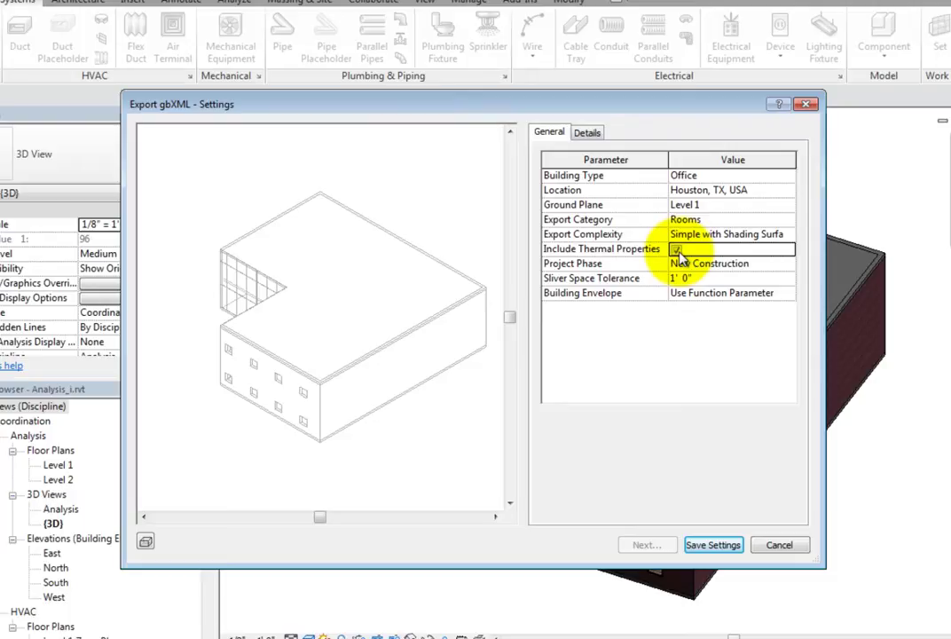
- Review the General settings: New Construction phase, 1' 0" sliver tolerance, Use Function Parameter envelope
click(754, 263)
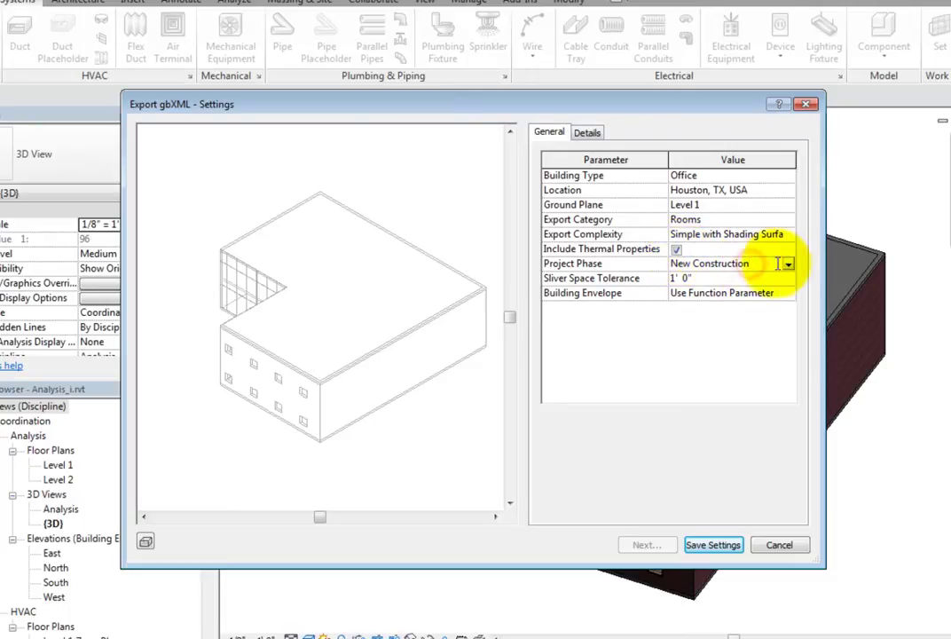
click(788, 266)
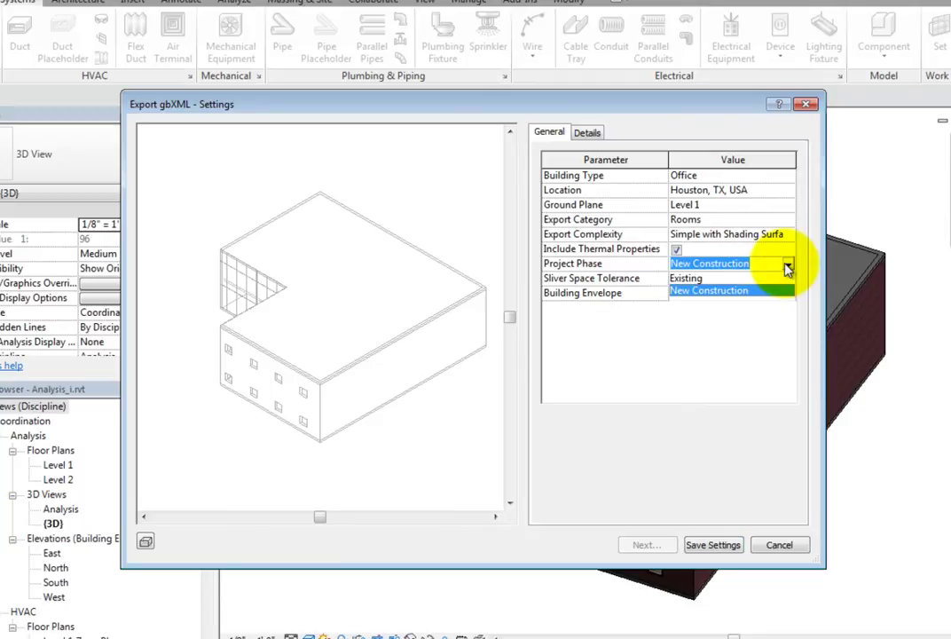
click(788, 266)
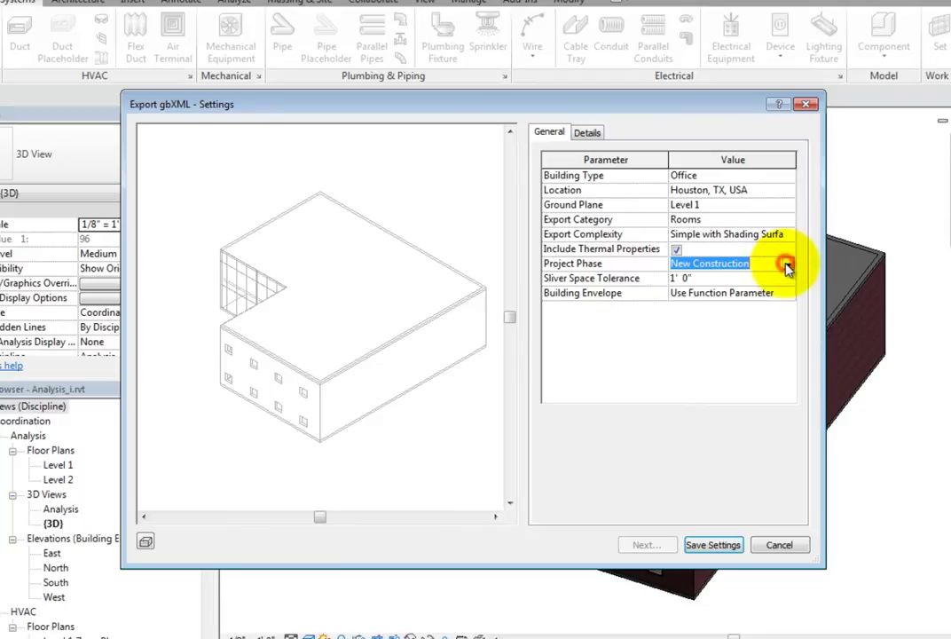
click(745, 280)
click(745, 280)
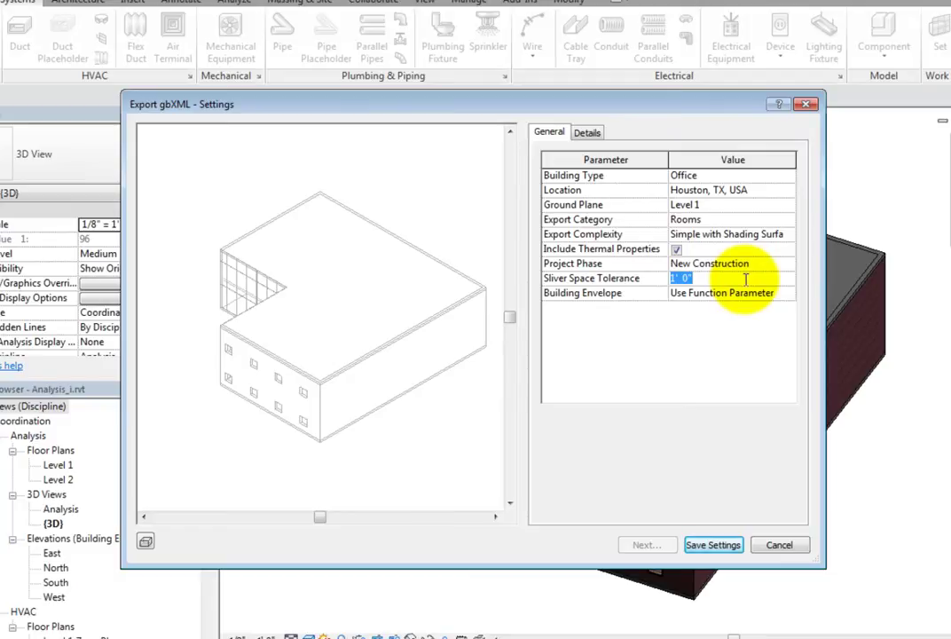
click(733, 293)
click(789, 294)
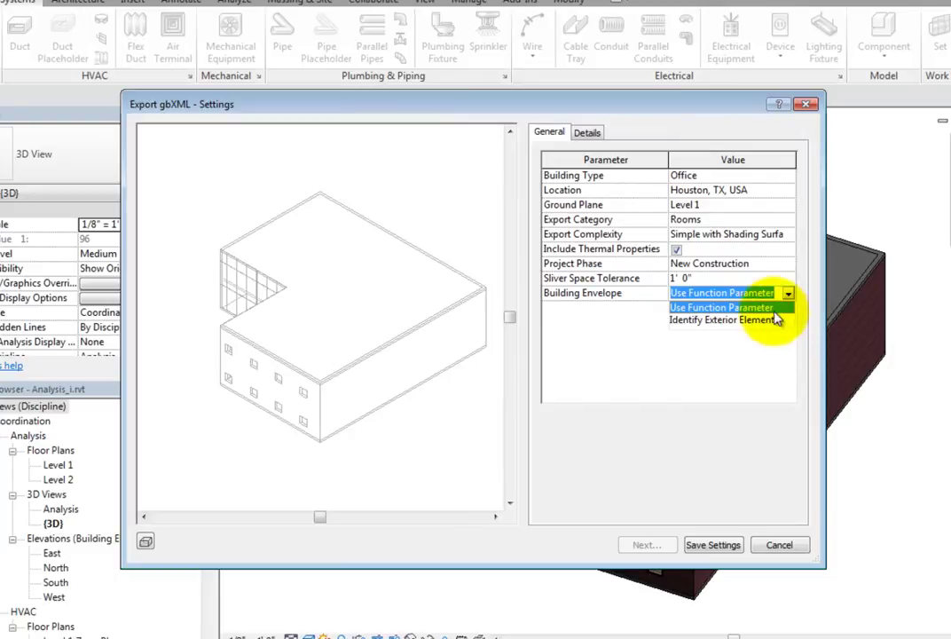
click(773, 308)
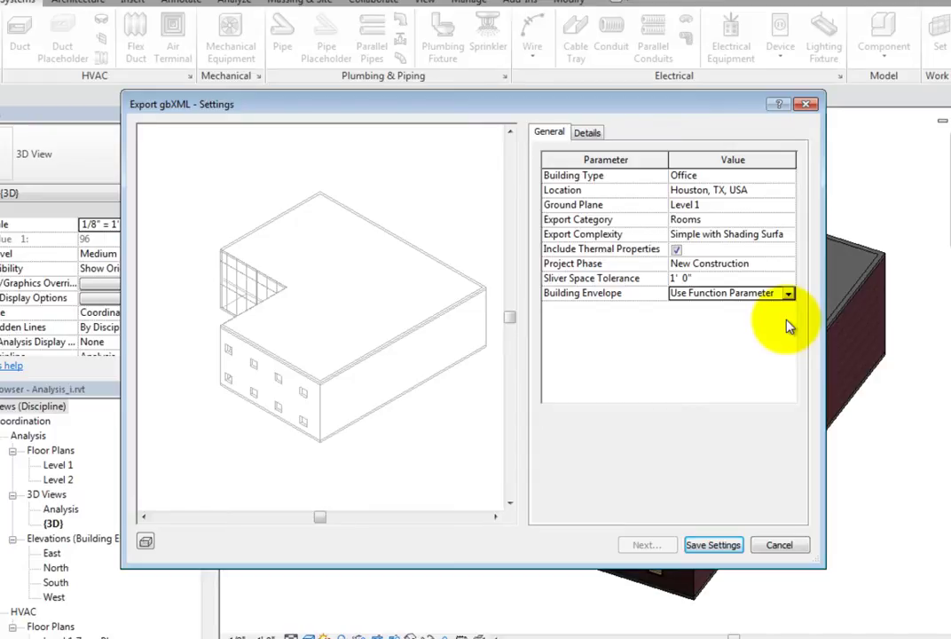
- Switch Building Envelope to Identify Exterior Elements and select the 3' 0" Analytical Grid Cell Size
click(788, 293)
click(763, 321)
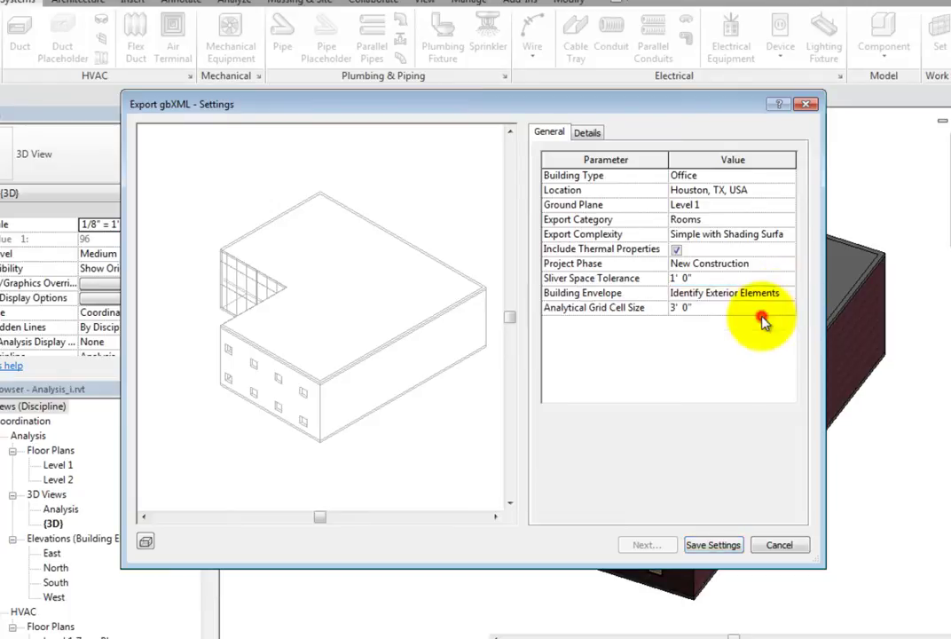
click(723, 307)
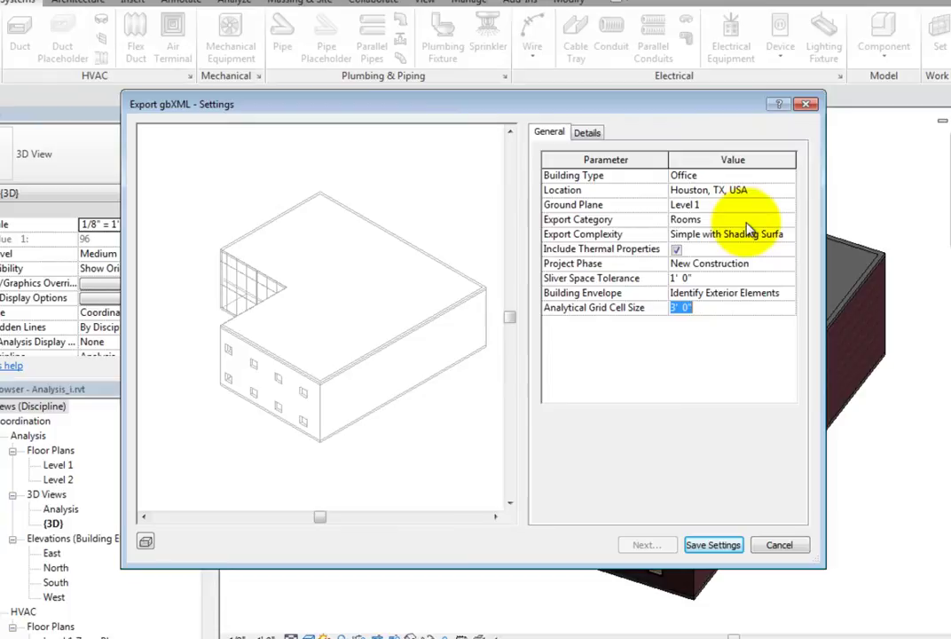
- Change the export category from Rooms to Spaces
click(714, 219)
click(786, 220)
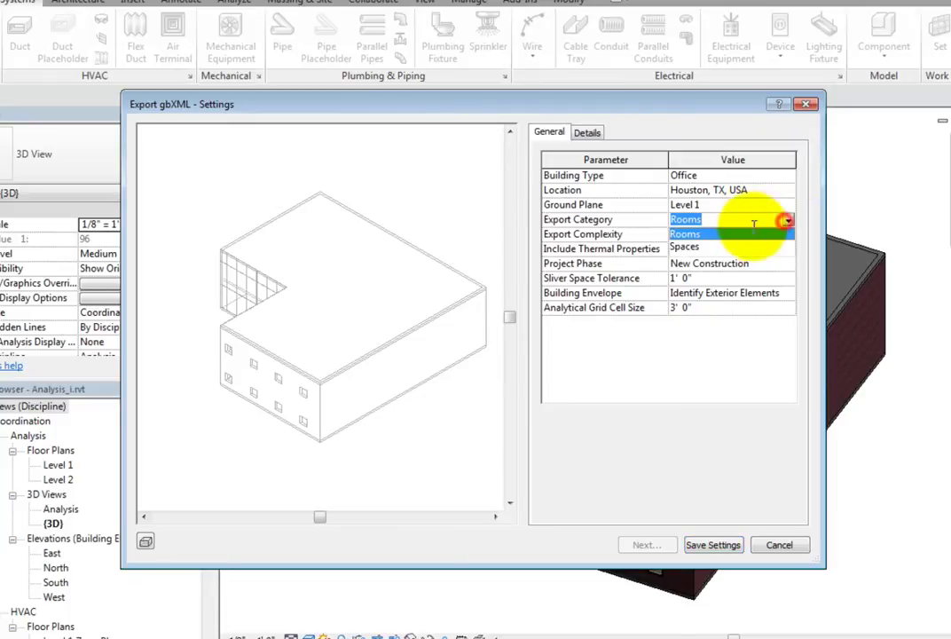
click(687, 247)
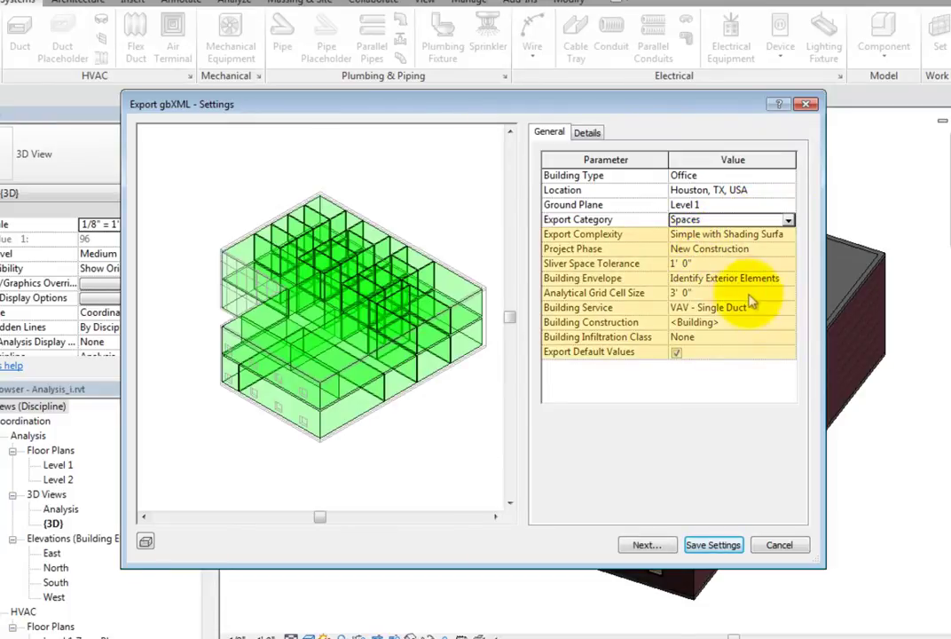
- Keep VAV - Single Duct service and None infiltration class, and untick Export Default Values
click(762, 308)
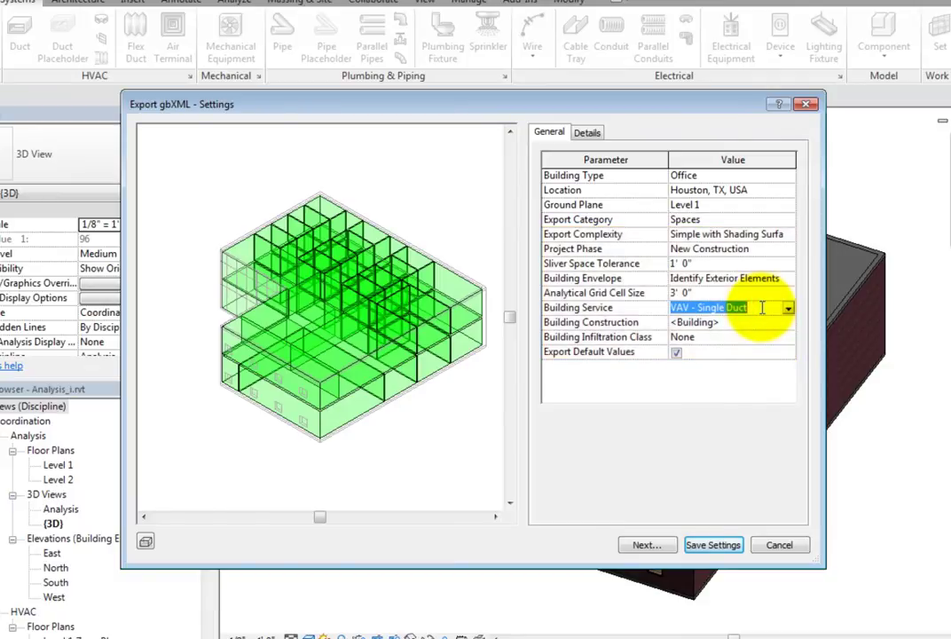
click(788, 308)
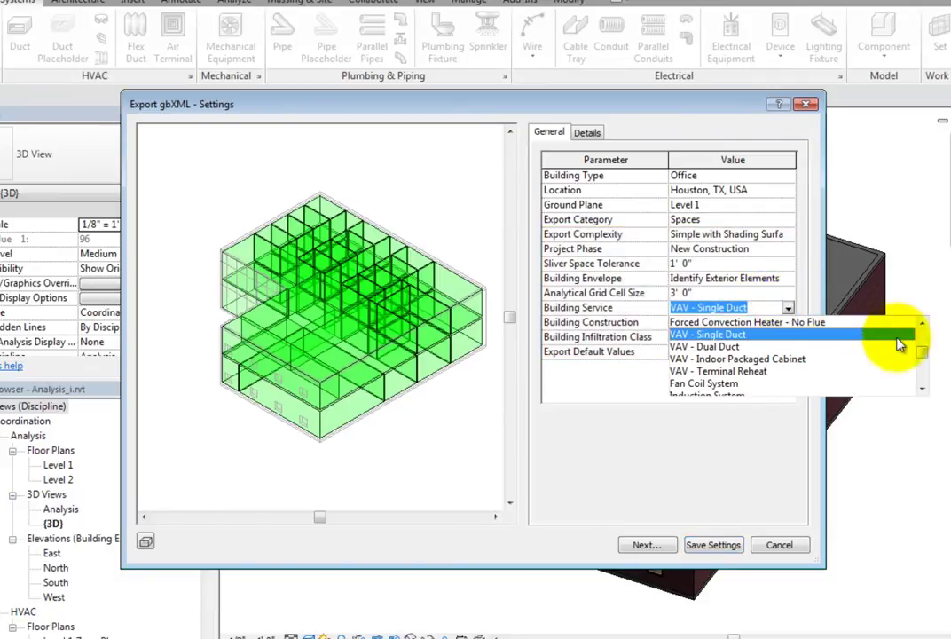
drag(923, 355, 923, 382)
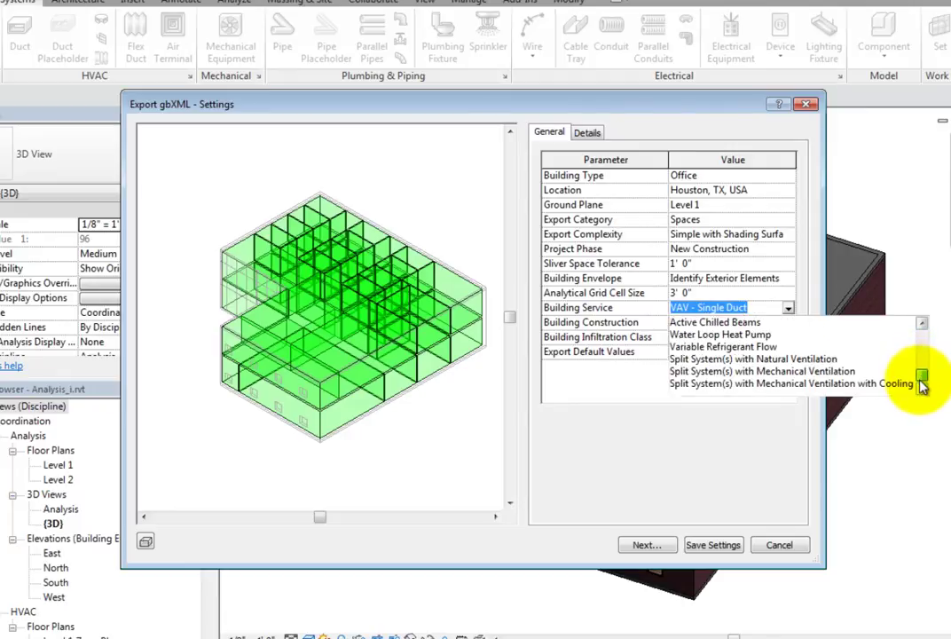
click(788, 308)
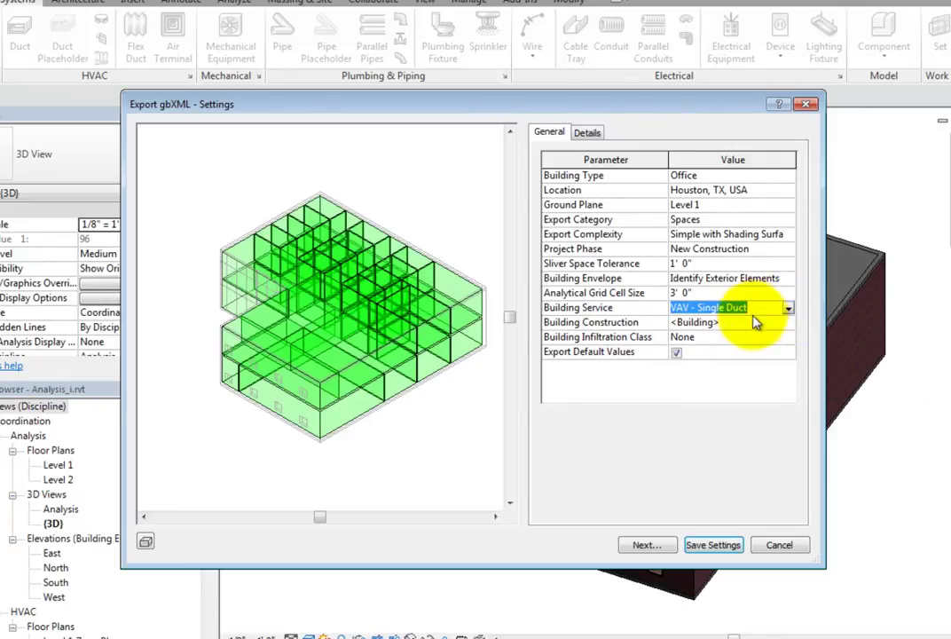
click(749, 321)
click(745, 340)
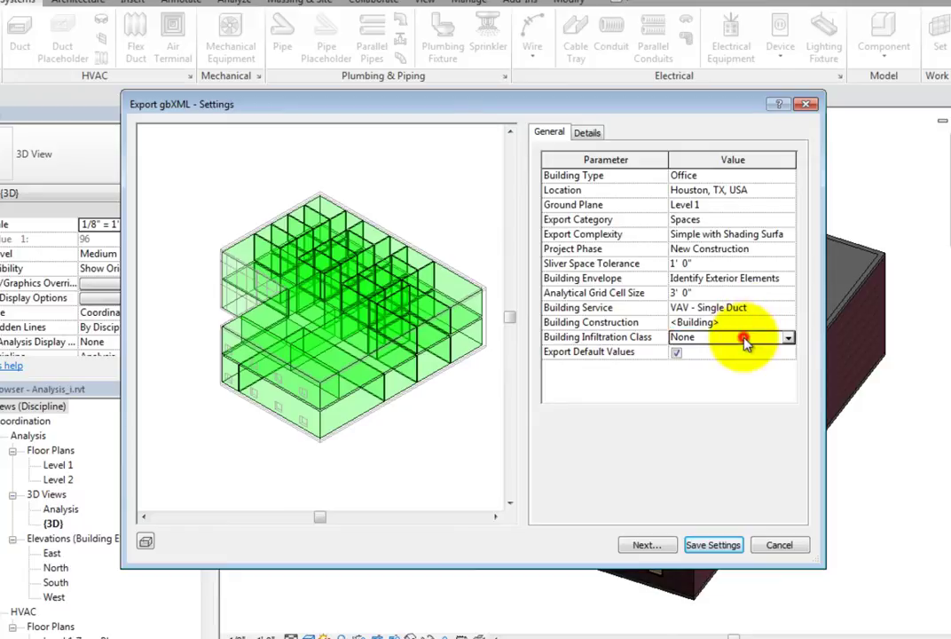
click(787, 338)
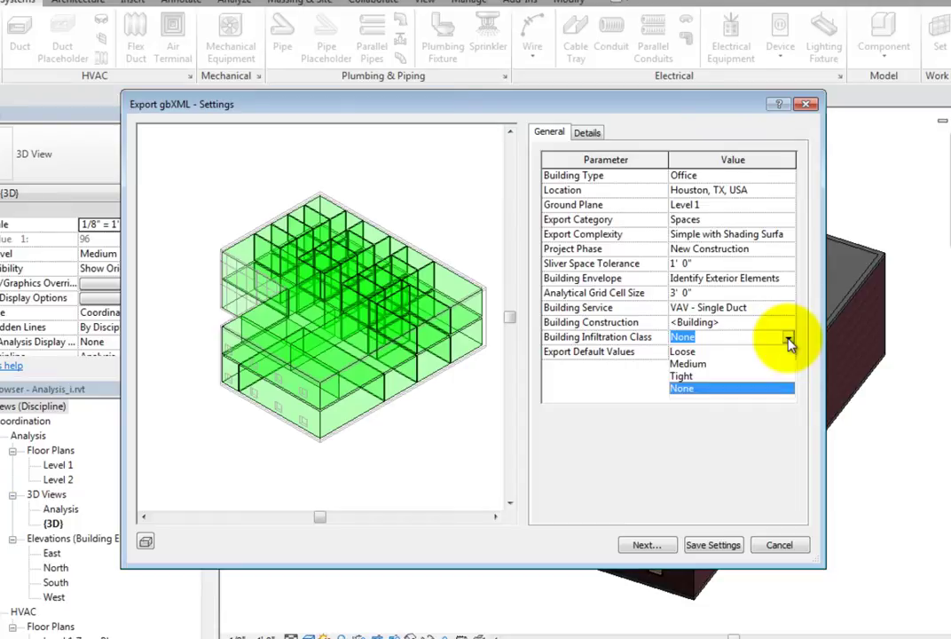
click(788, 341)
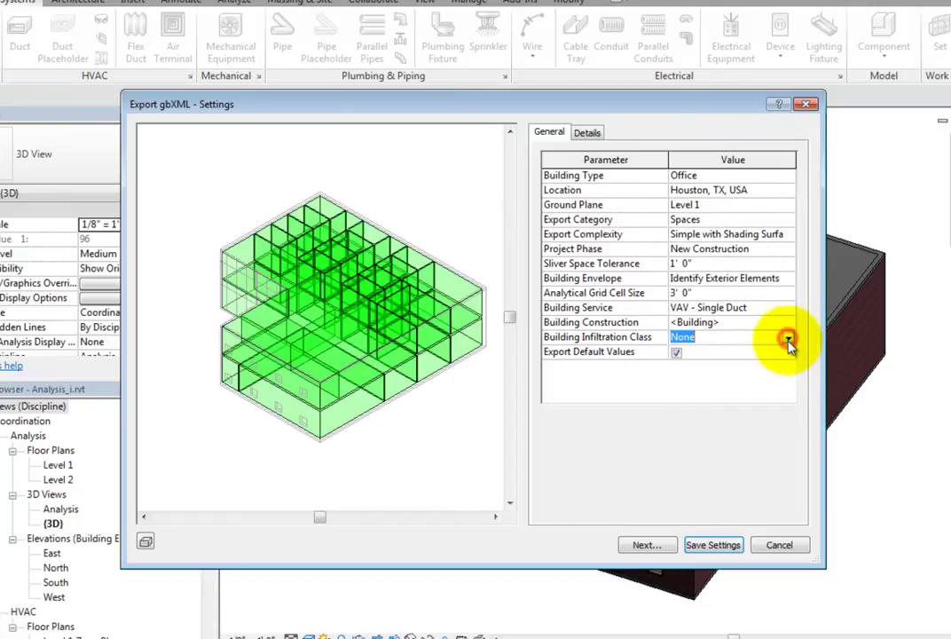
click(677, 354)
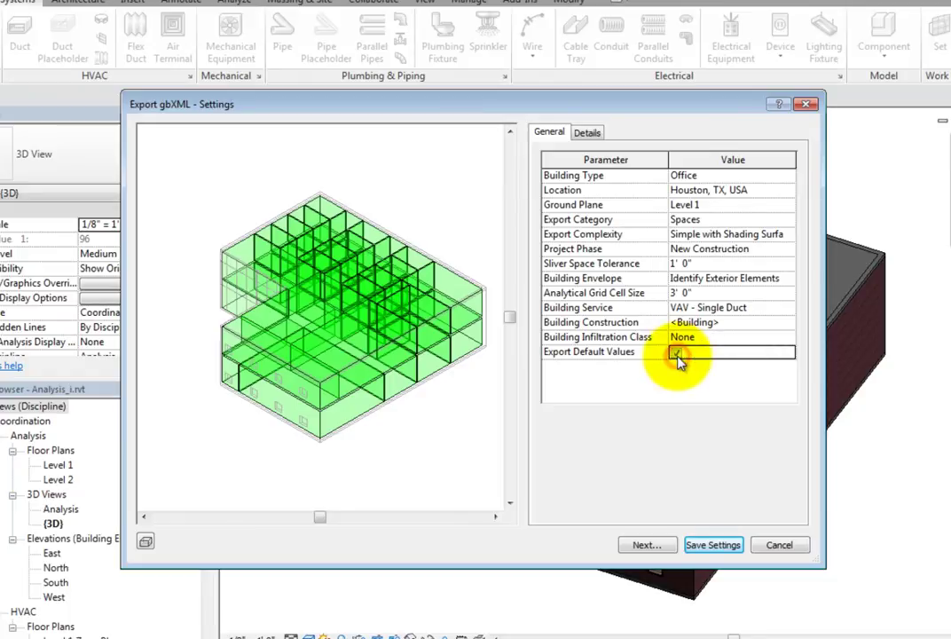
- Toggle Export Default Values on and back off, then view the Details tab's zone list
click(675, 353)
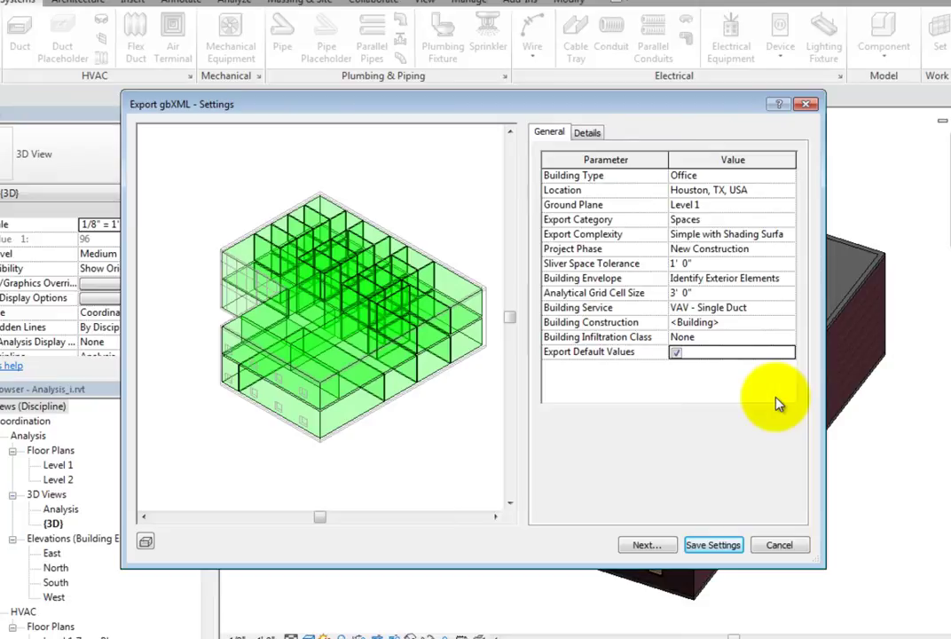
click(675, 353)
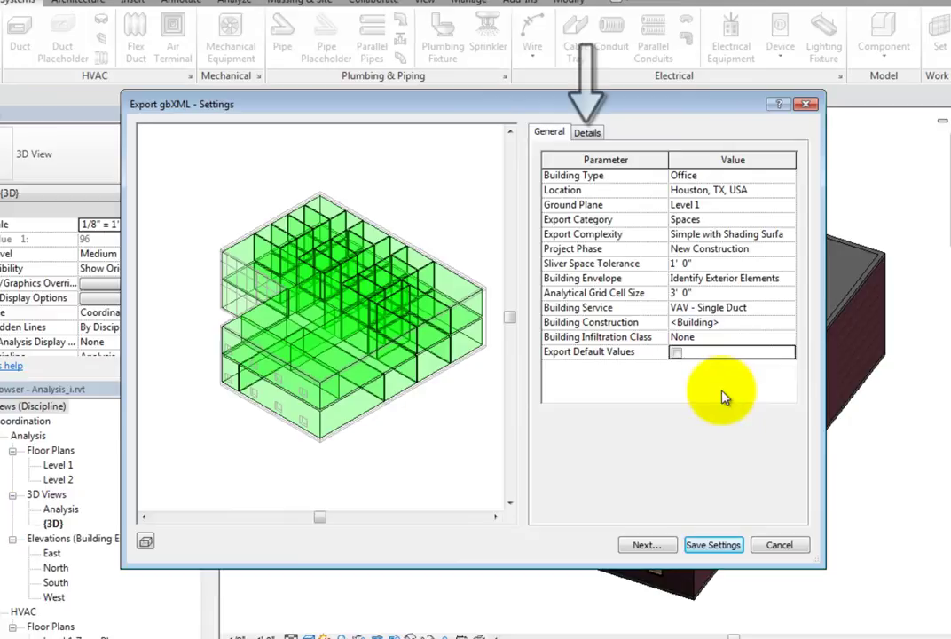
click(589, 135)
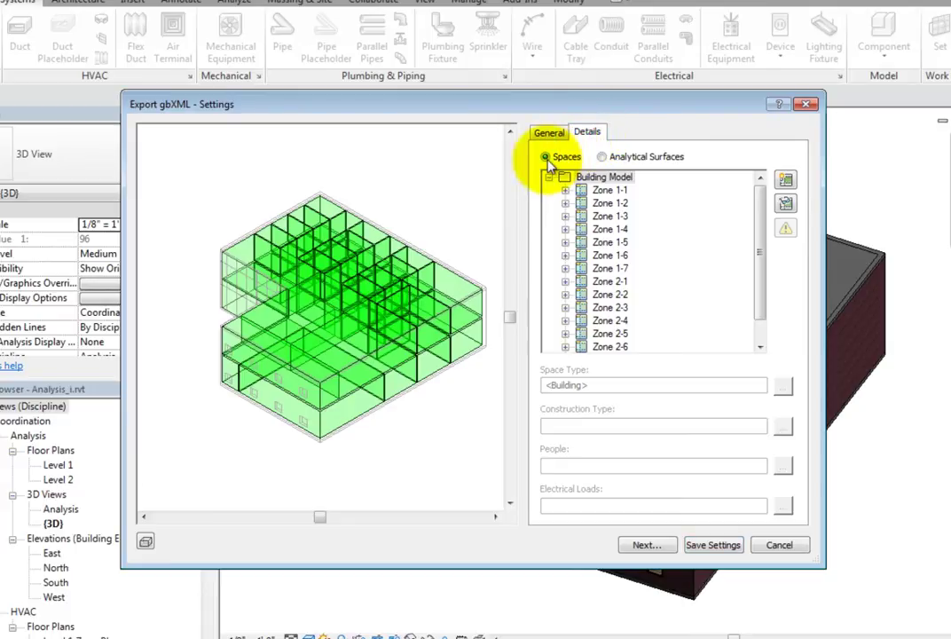
click(549, 132)
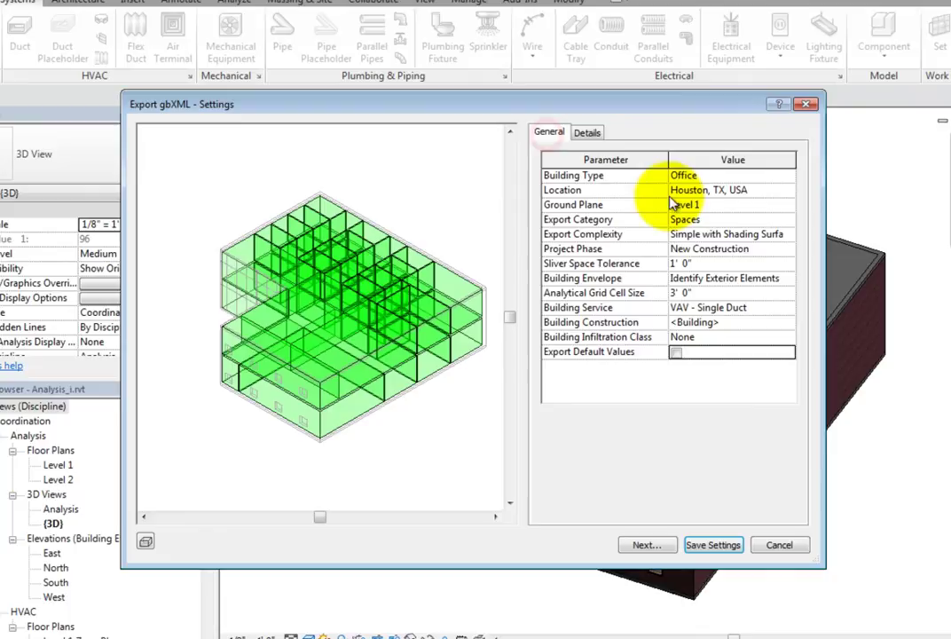
click(771, 219)
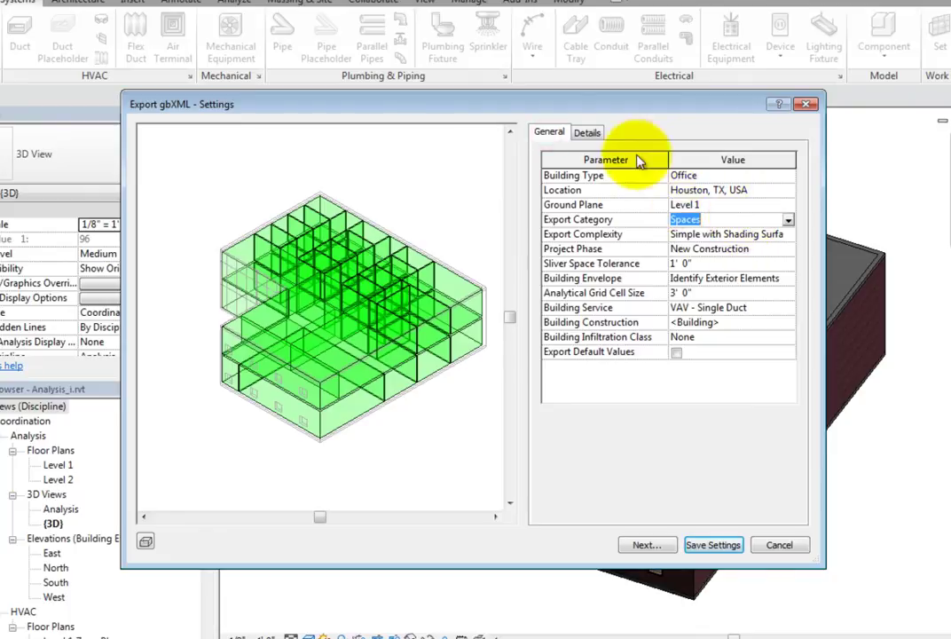
click(588, 132)
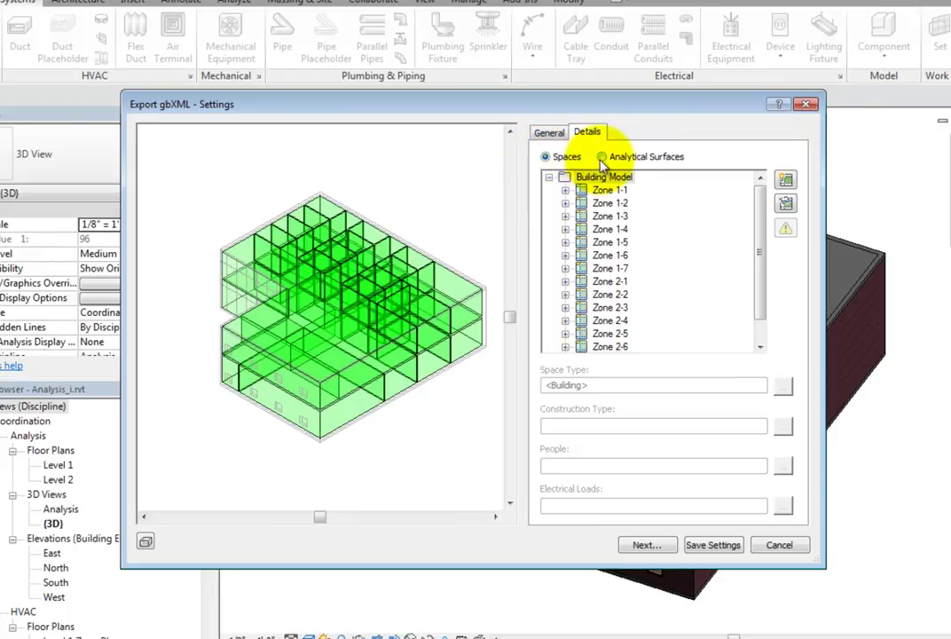
click(760, 204)
mouse_move(760, 205)
mouse_down()
mouse_move(761, 232)
mouse_move(758, 197)
mouse_up()
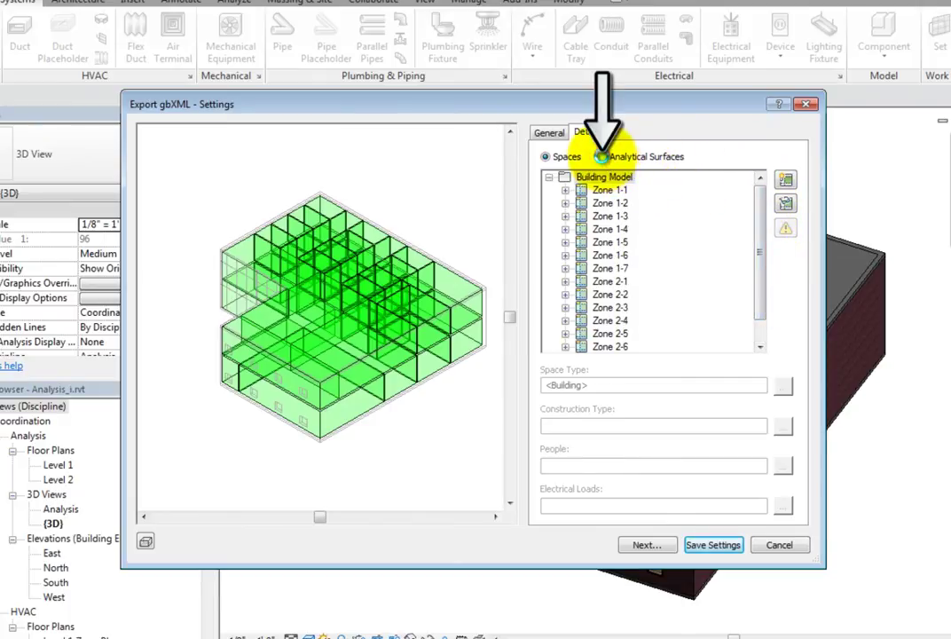
click(603, 157)
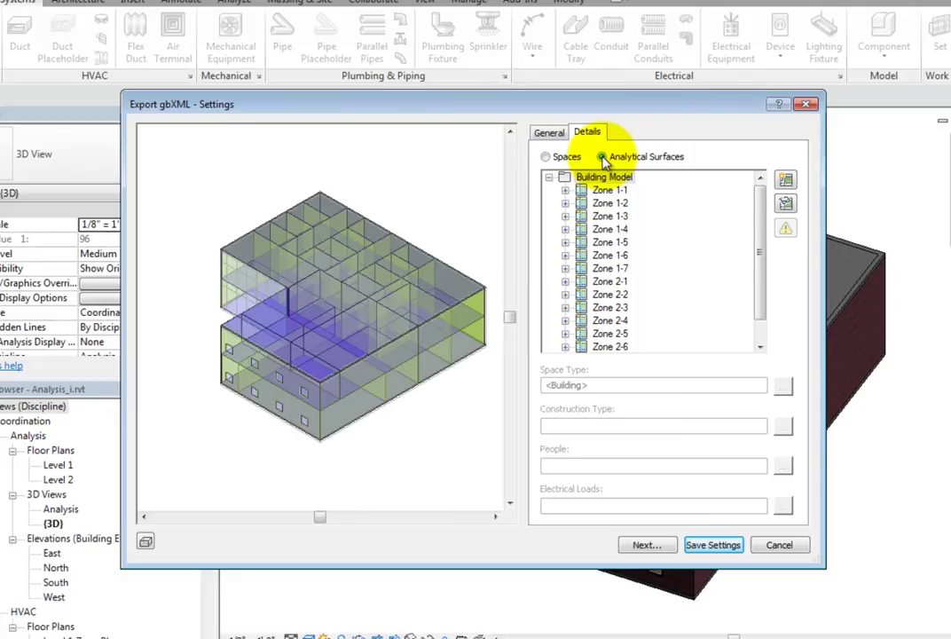
click(546, 157)
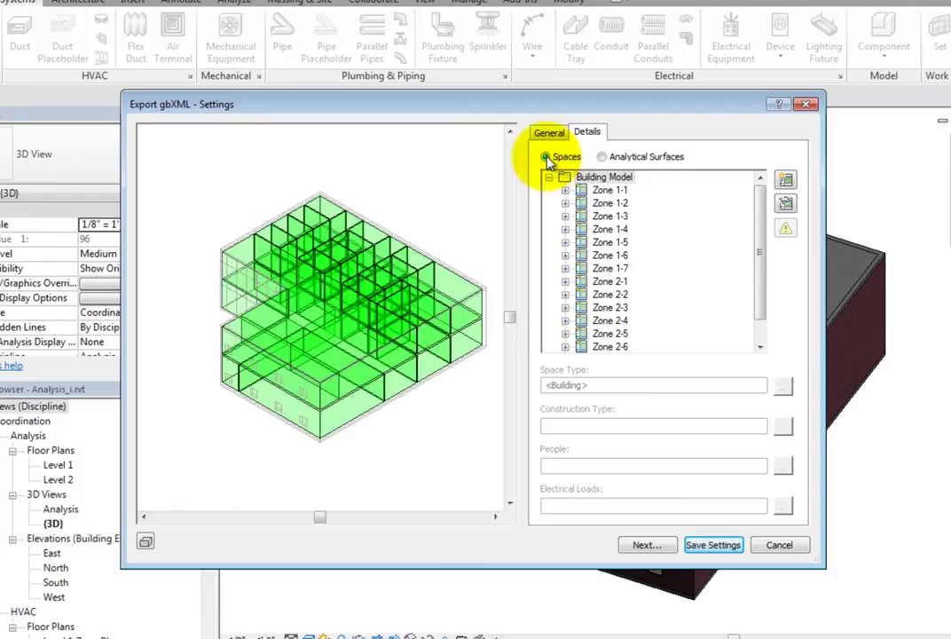
click(602, 157)
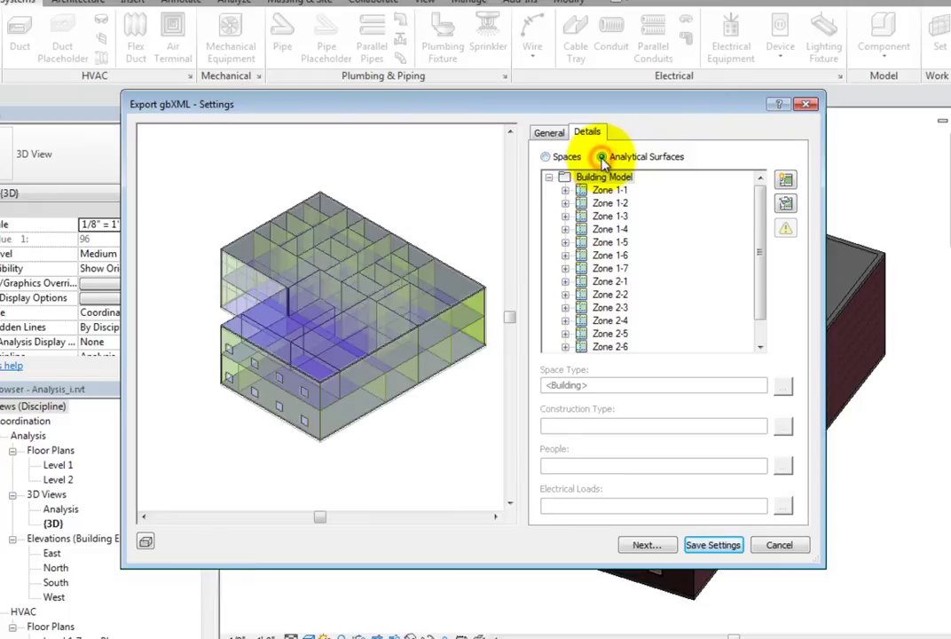
click(545, 158)
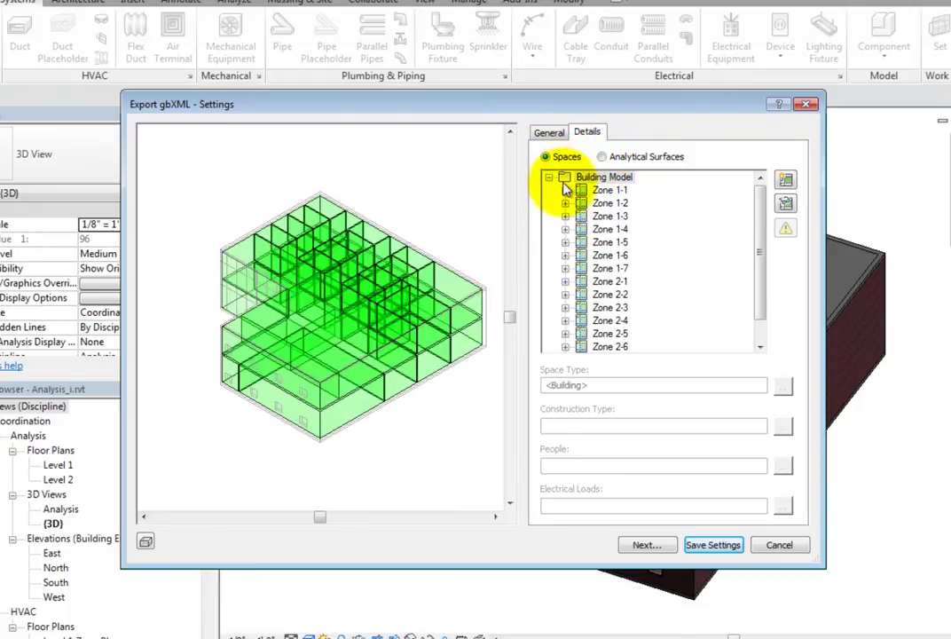
- Expand Zones 1-1, 1-2 and 2-8, then select 1 Office to show its people, lighting and power loads
click(565, 190)
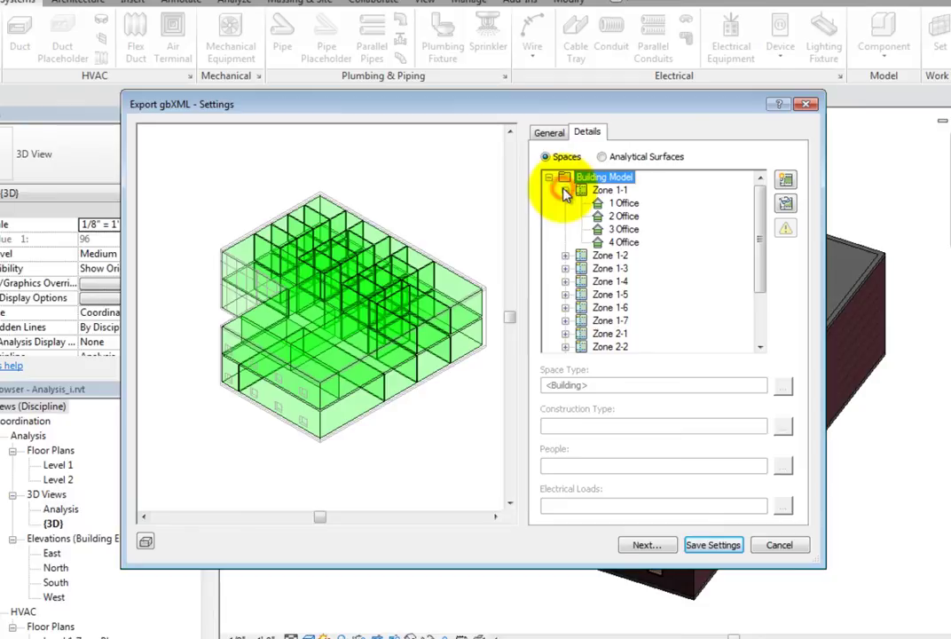
click(565, 256)
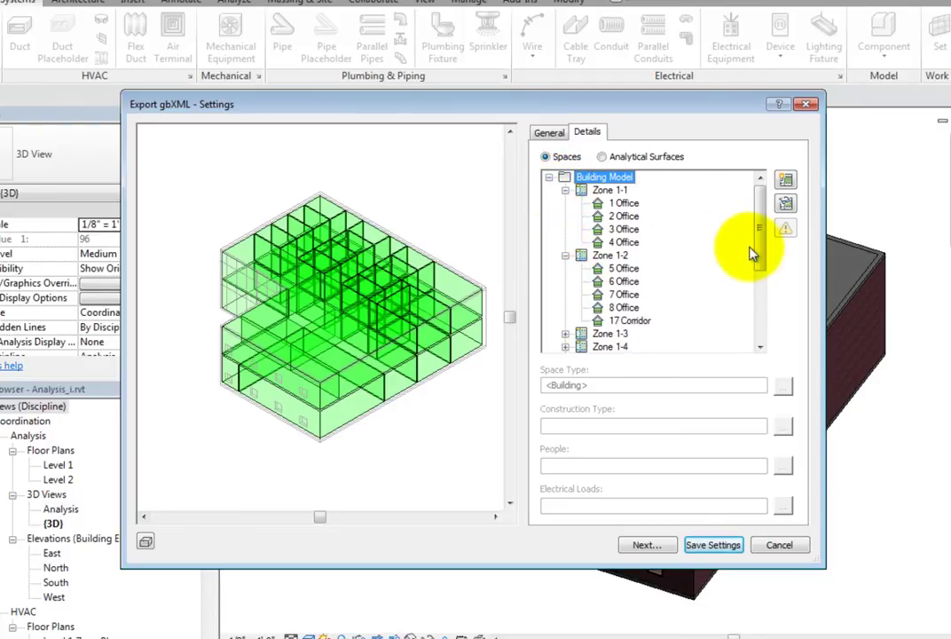
drag(753, 250, 761, 318)
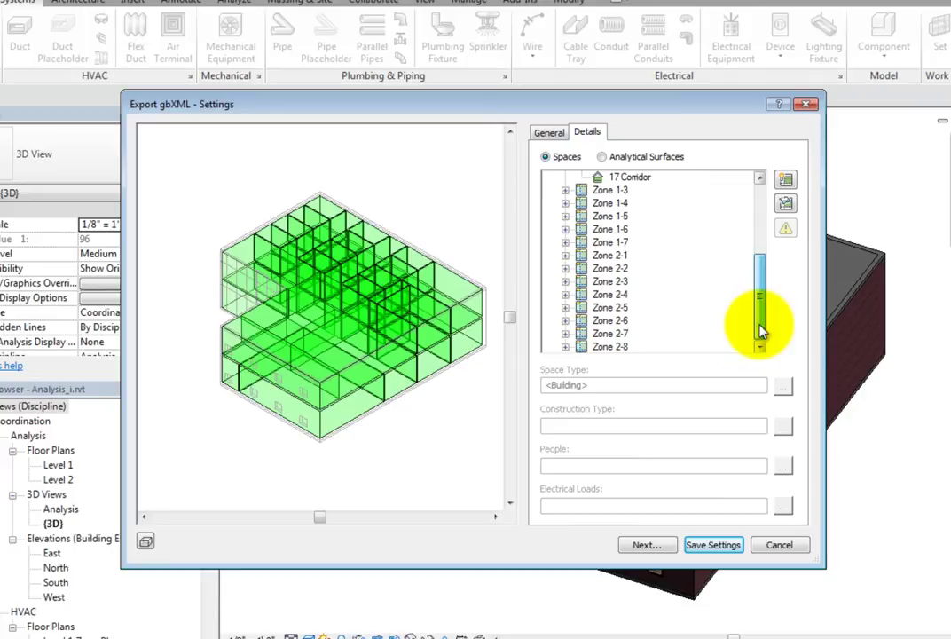
click(565, 347)
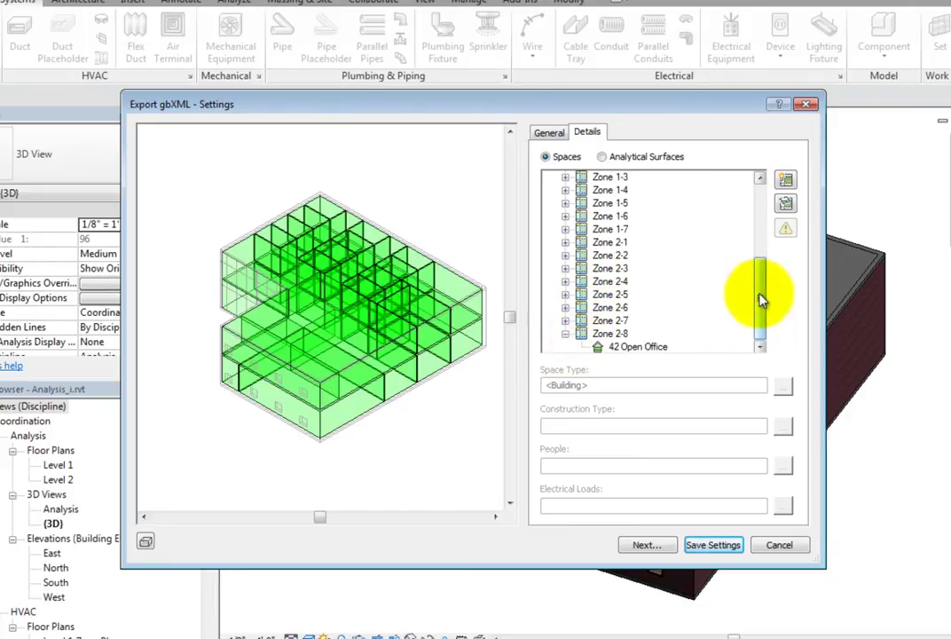
drag(760, 293, 753, 211)
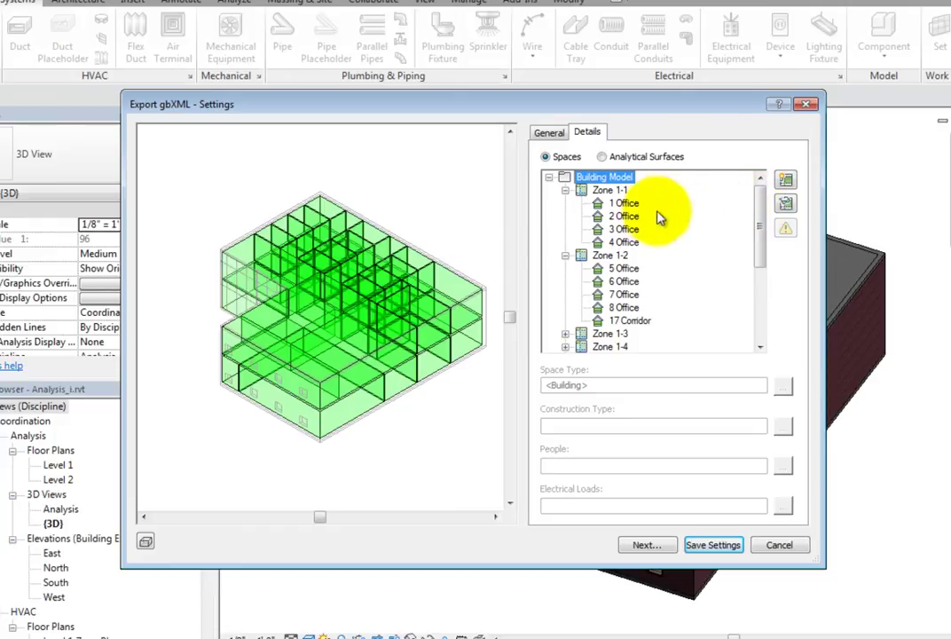
click(629, 205)
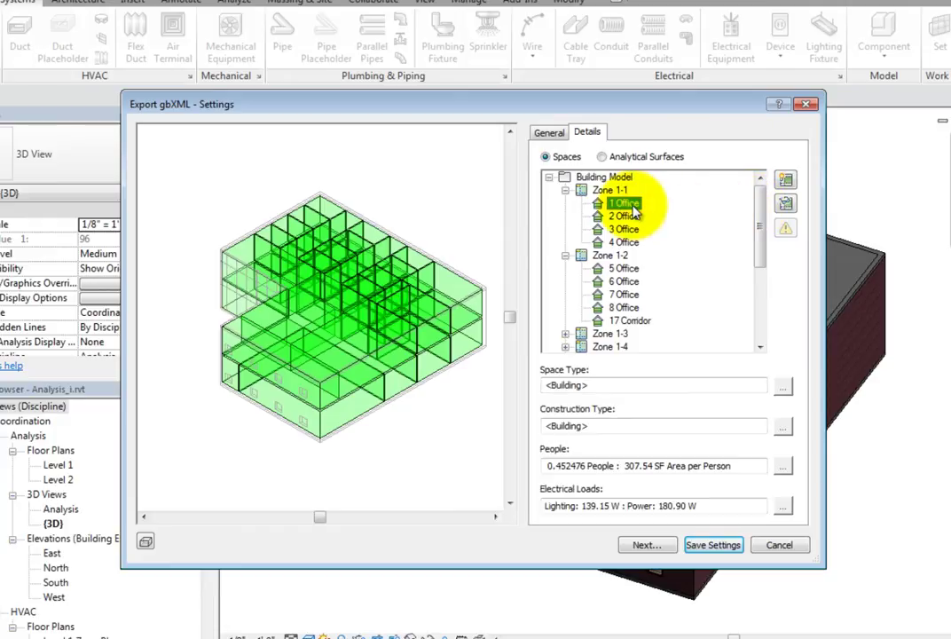
- Preview analytical surfaces and expand 1 Office's exterior walls, interior walls, floors and slabs
click(601, 157)
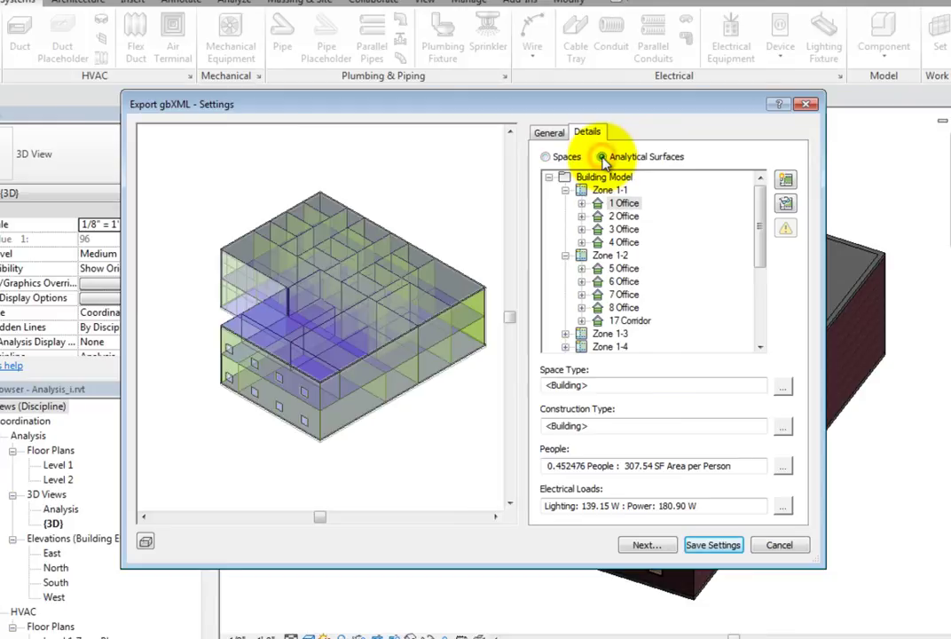
click(581, 203)
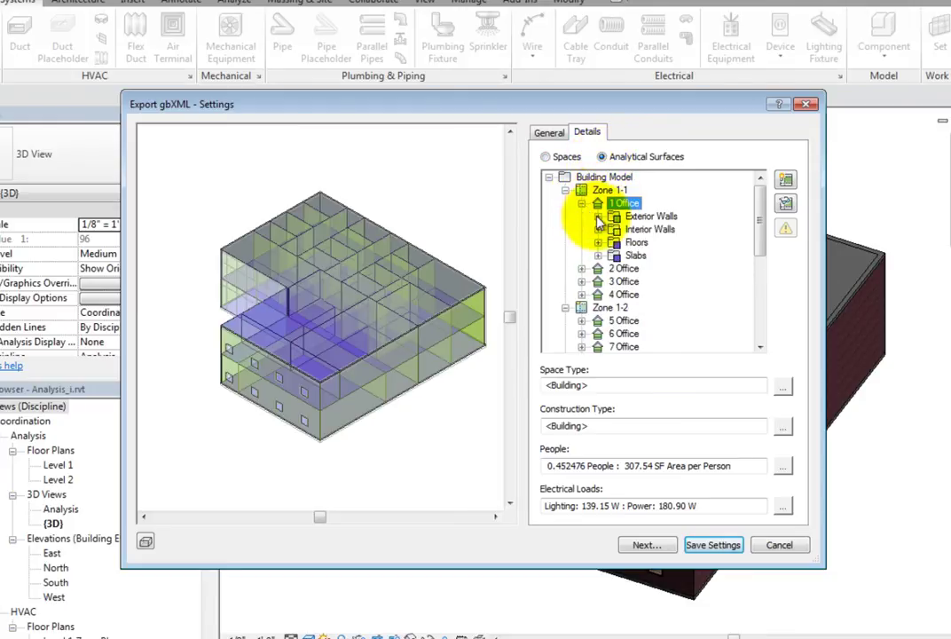
click(598, 216)
click(598, 255)
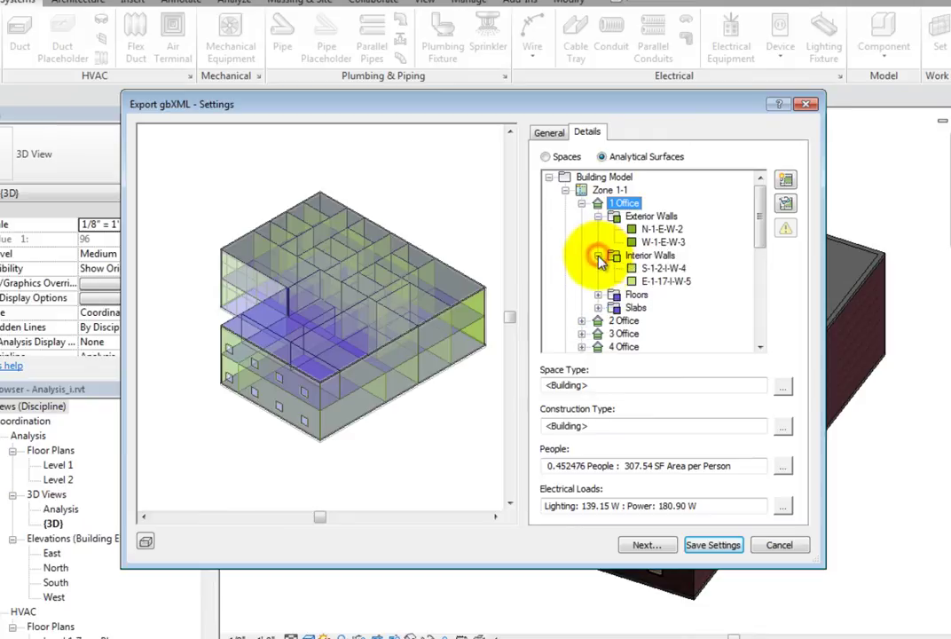
click(598, 294)
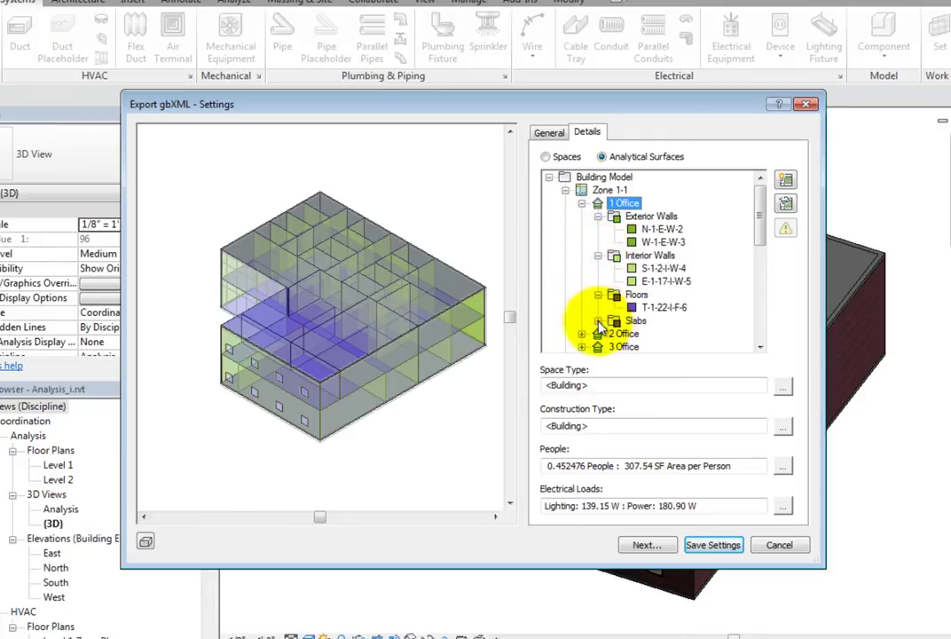
click(598, 320)
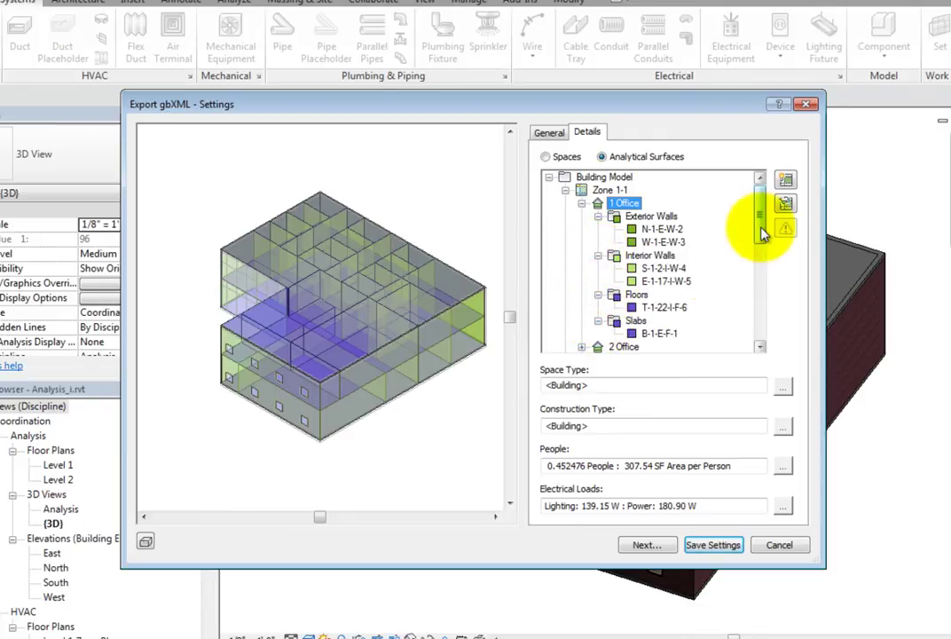
drag(763, 230, 759, 259)
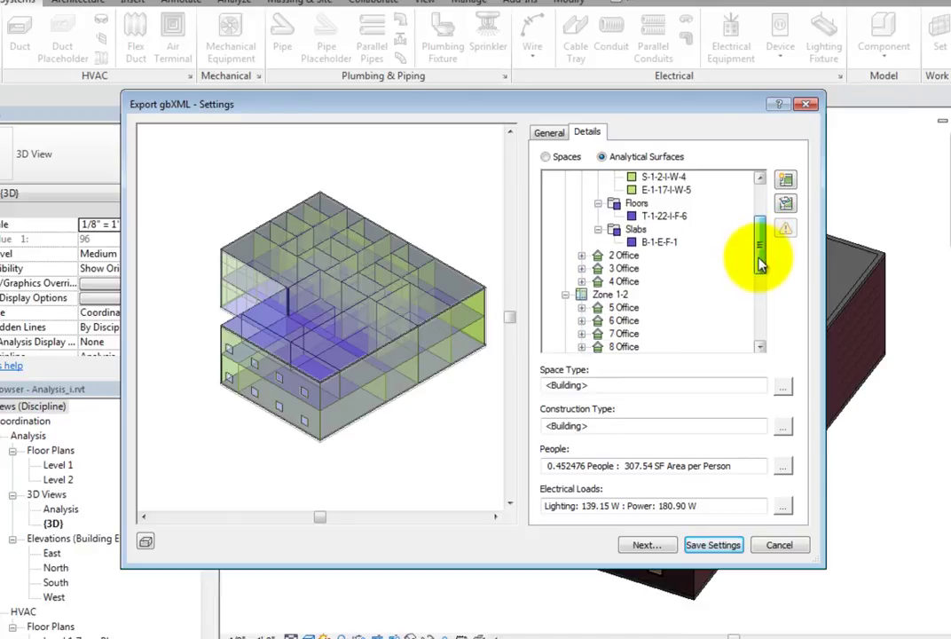
- Expand 2 Office's exterior and interior walls and 3 Office's exterior walls
click(581, 255)
click(598, 268)
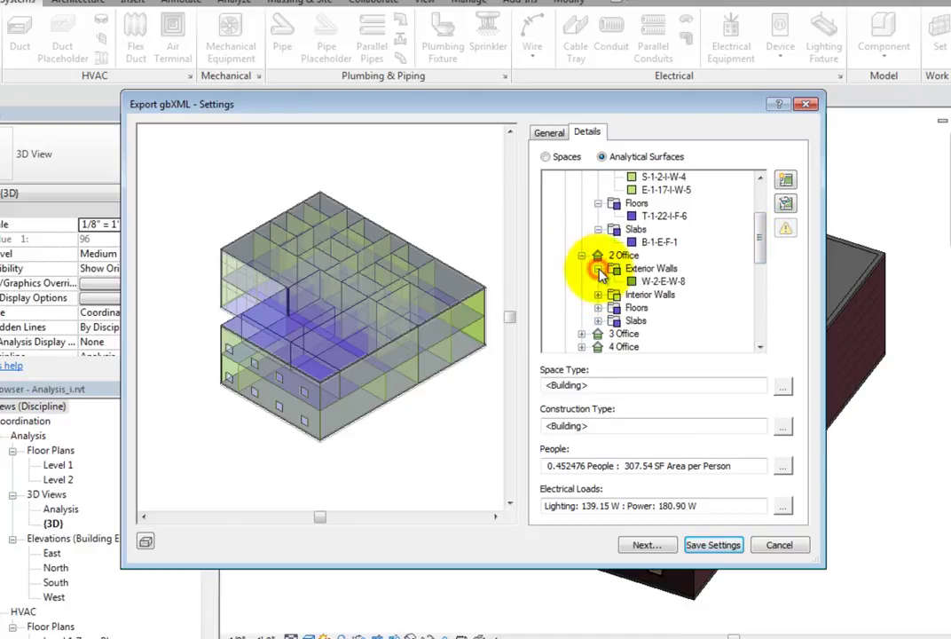
click(598, 294)
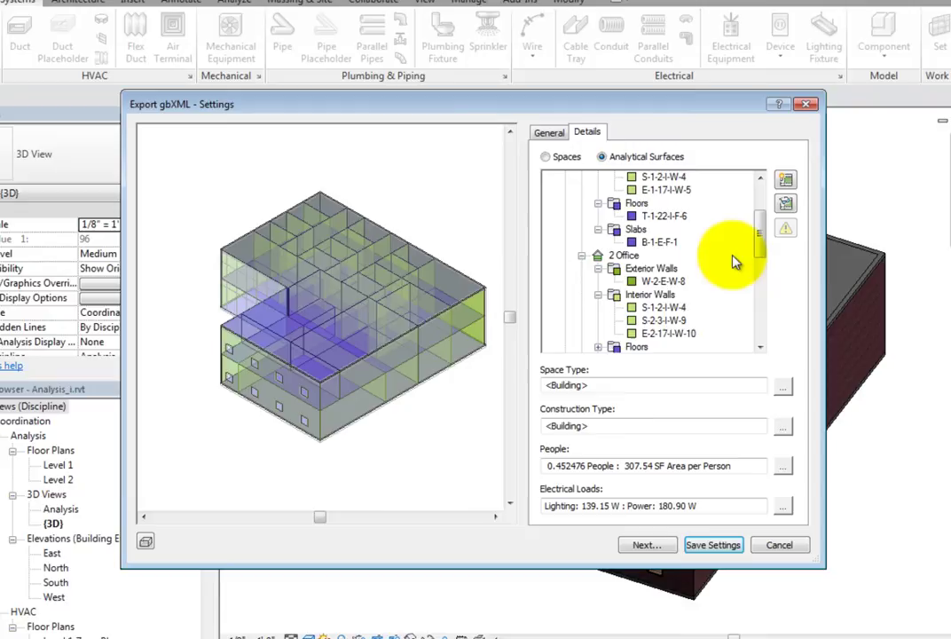
drag(762, 244, 760, 287)
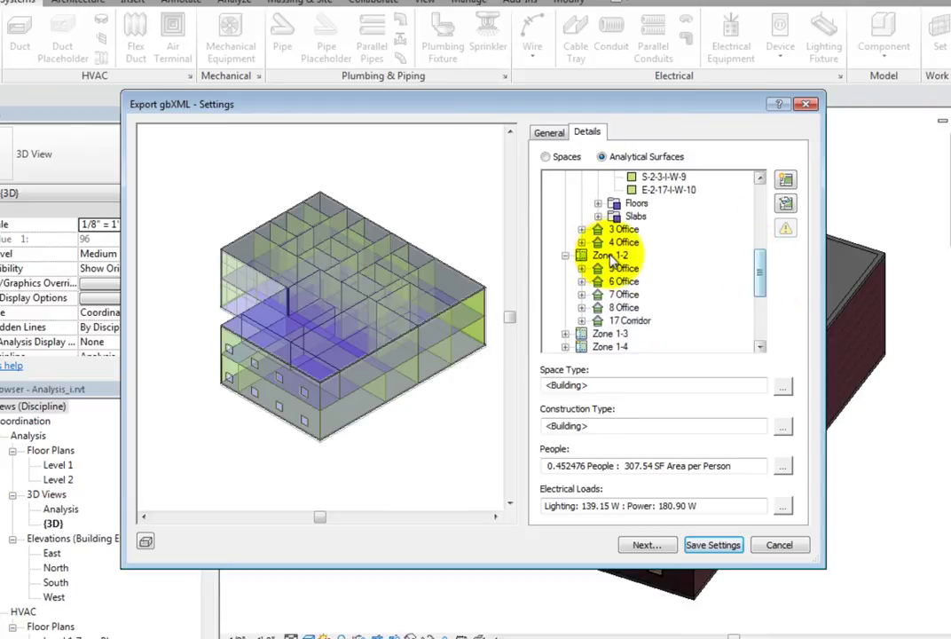
click(582, 229)
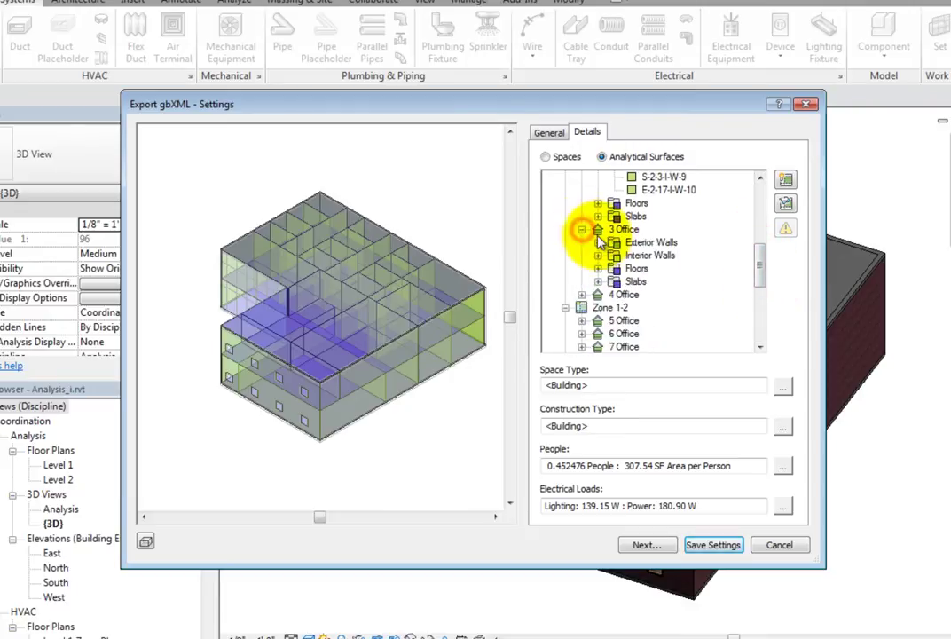
click(598, 243)
drag(760, 267, 757, 318)
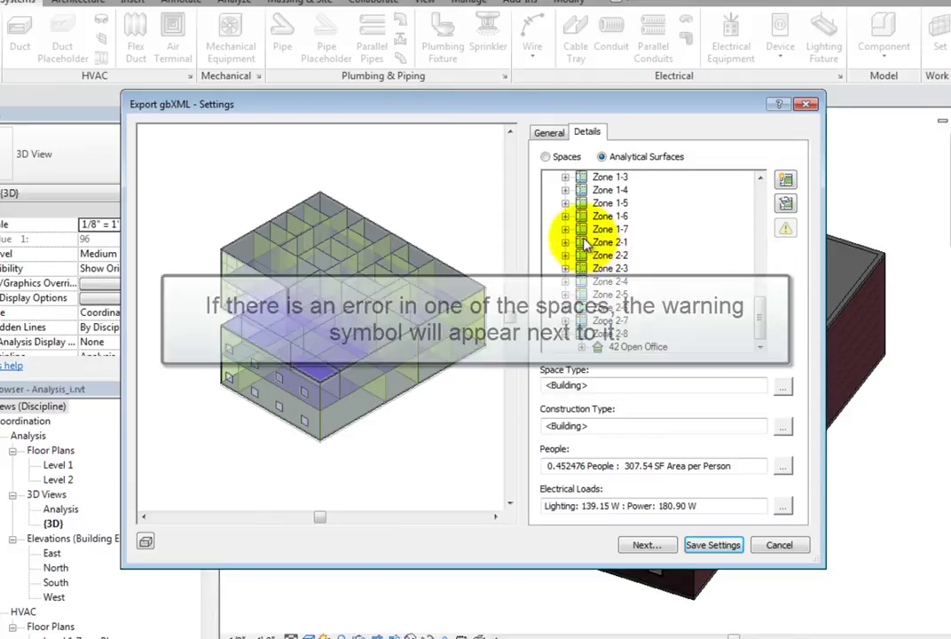
- Expand Zone 1-7's 9 Conference down to wall S-9-E-W-45's windows W-1 to W-3
click(564, 228)
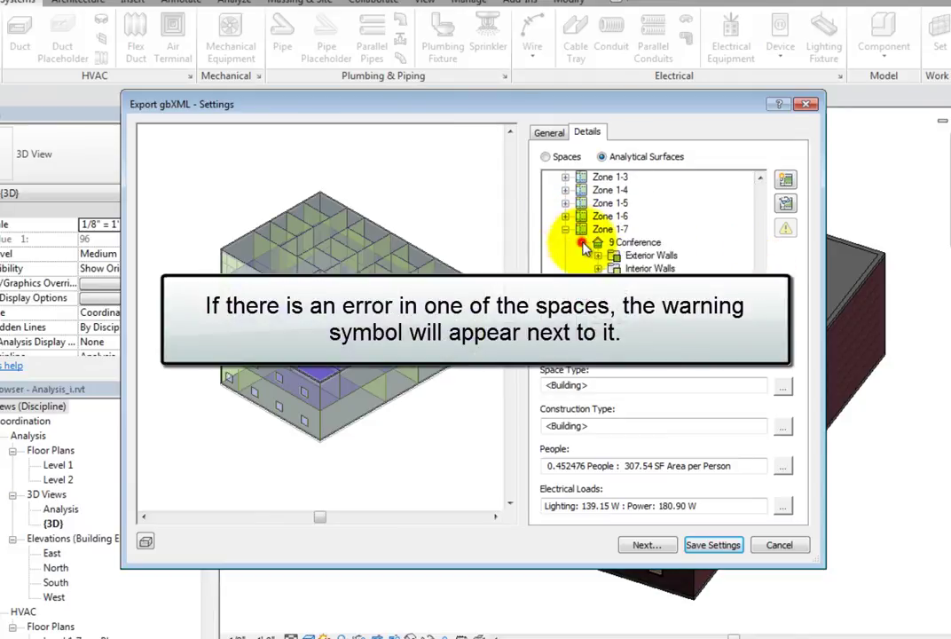
click(598, 255)
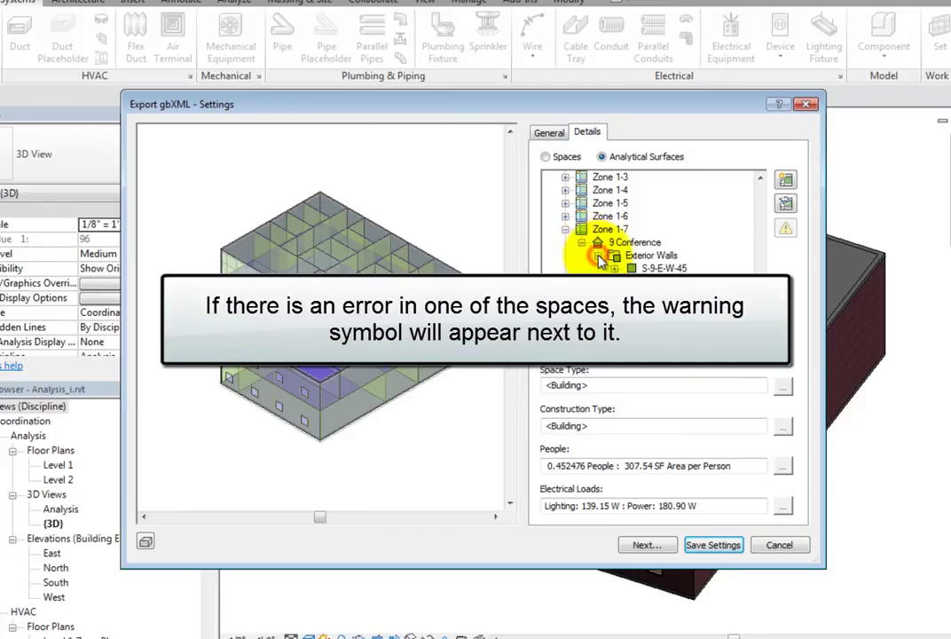
click(614, 268)
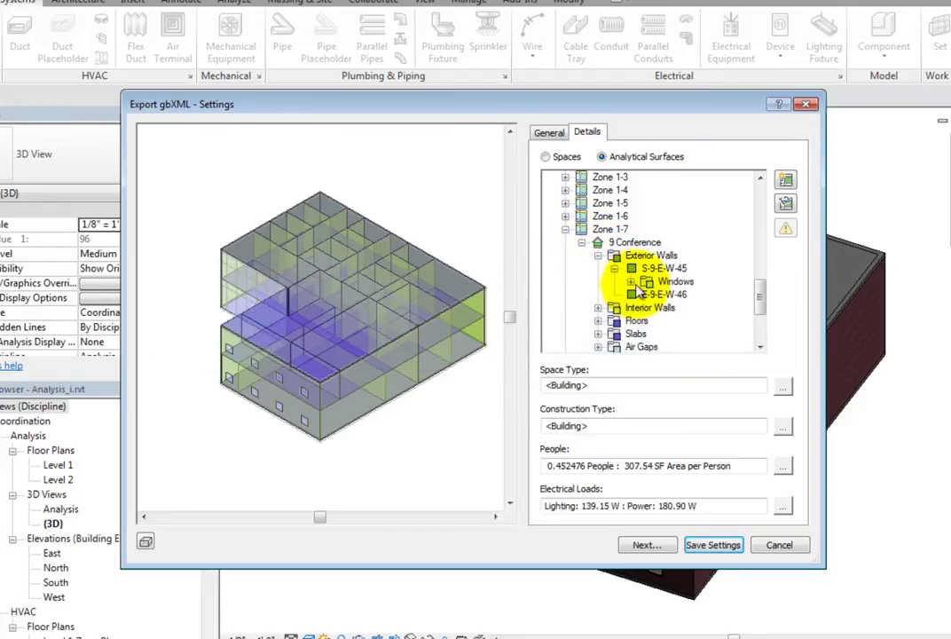
click(631, 281)
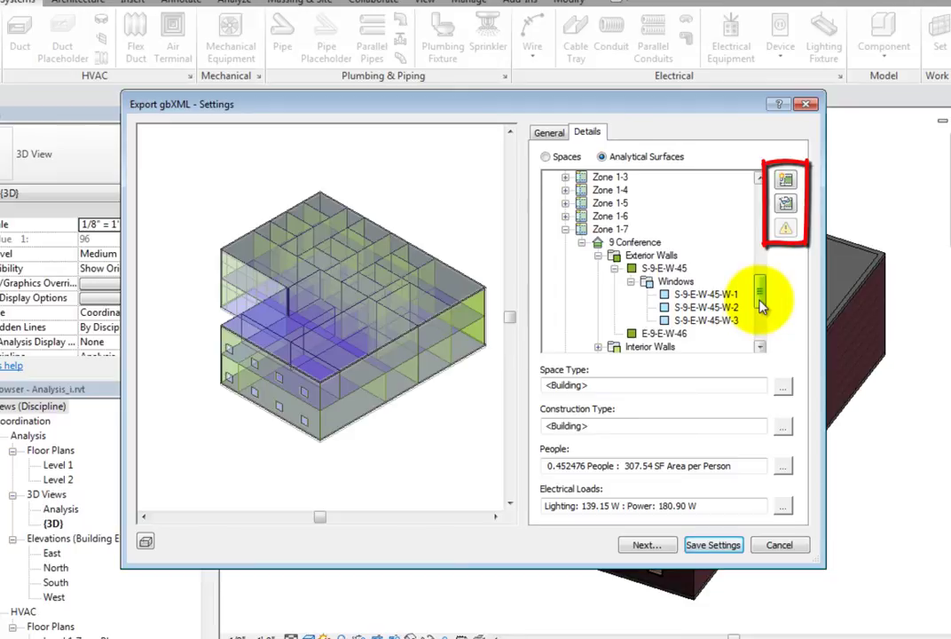
- Highlight and isolate 9 Conference, then wall S-9-E-W-45's windows, in the 3D preview
click(633, 242)
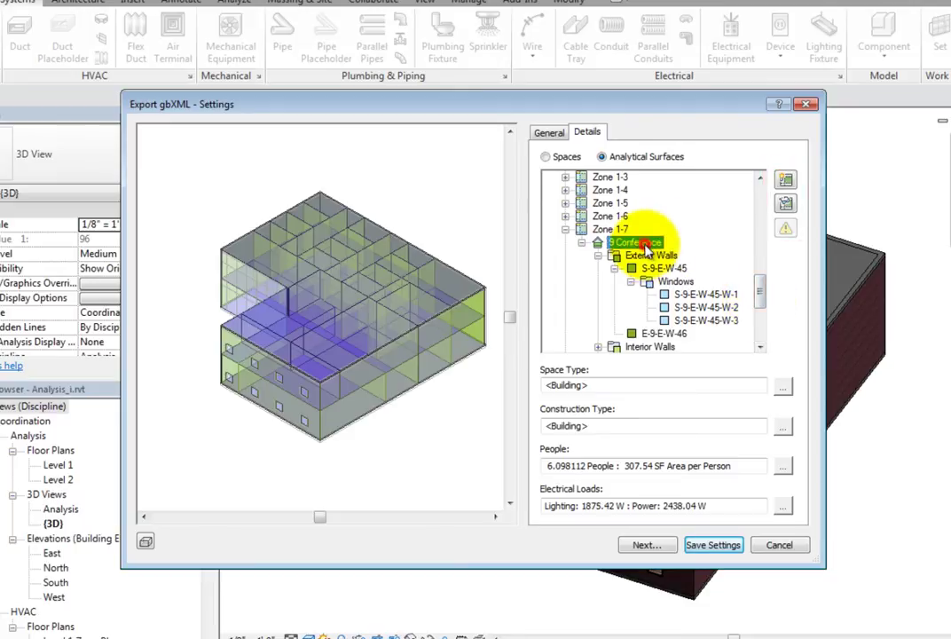
click(787, 187)
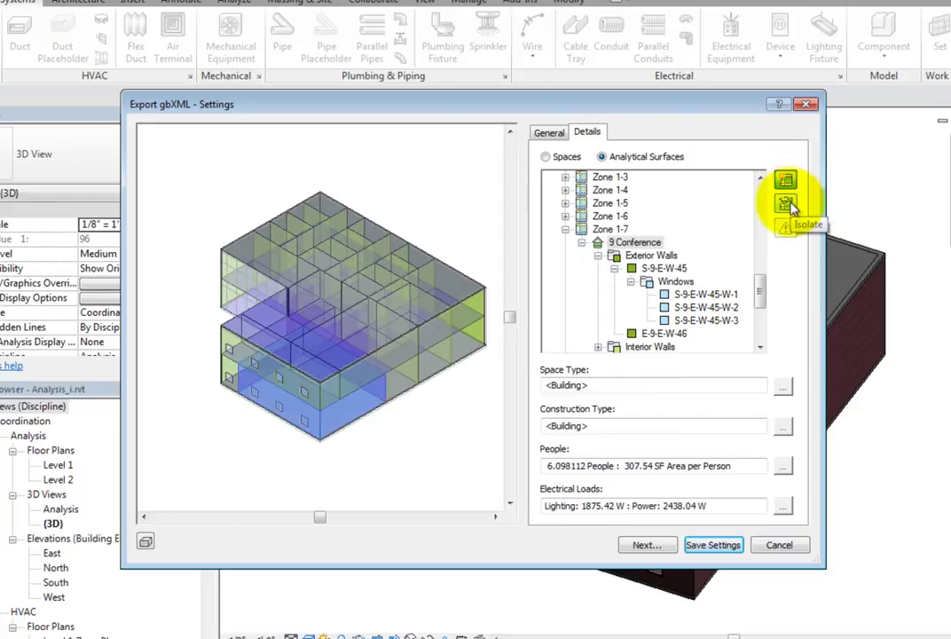
click(788, 203)
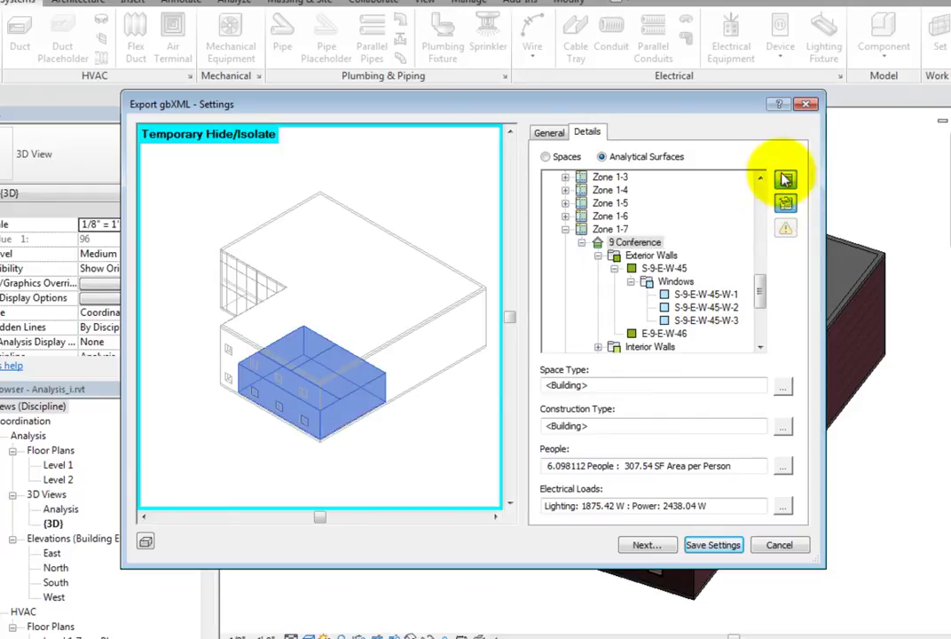
click(785, 180)
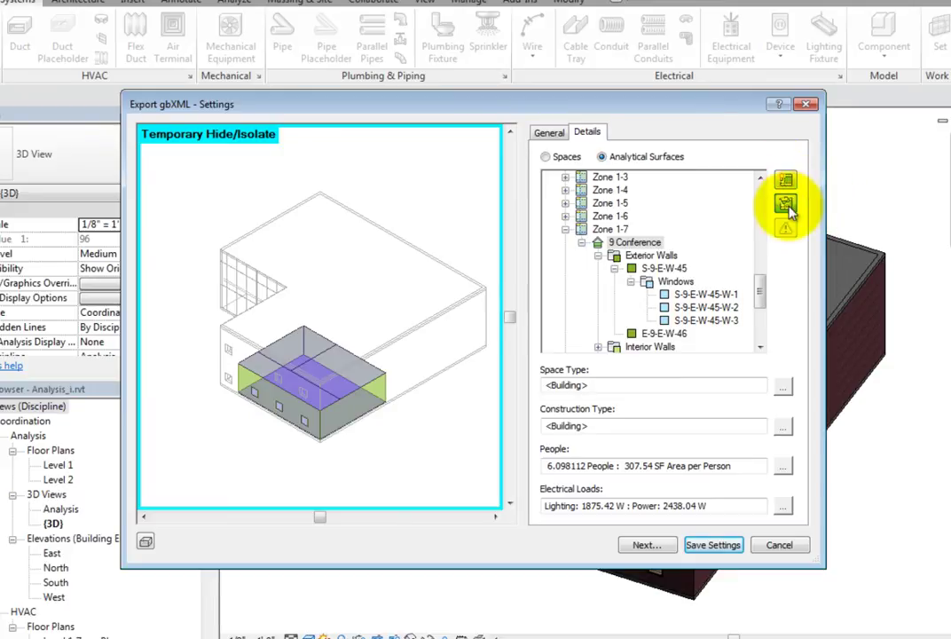
click(787, 206)
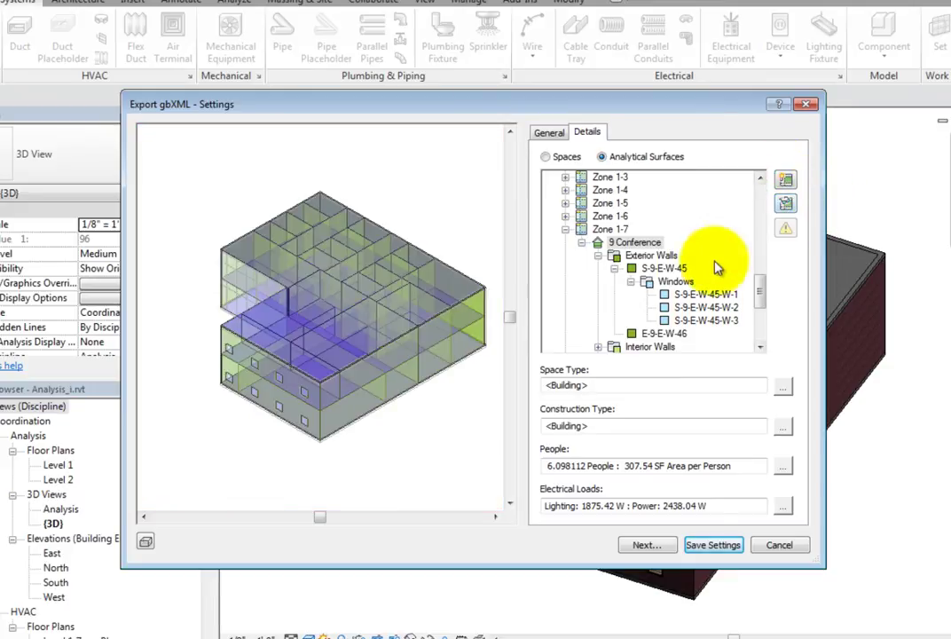
click(667, 282)
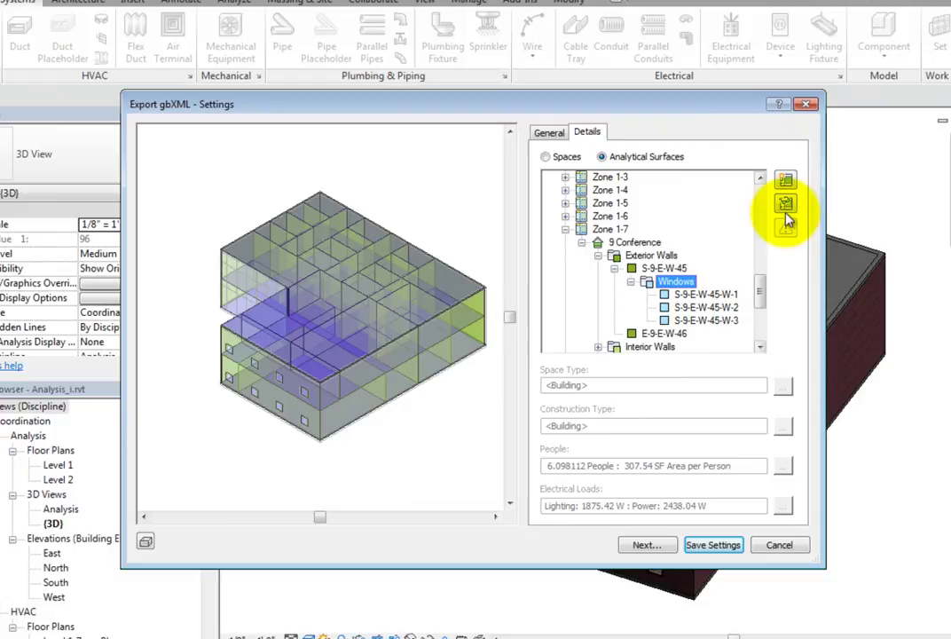
click(785, 180)
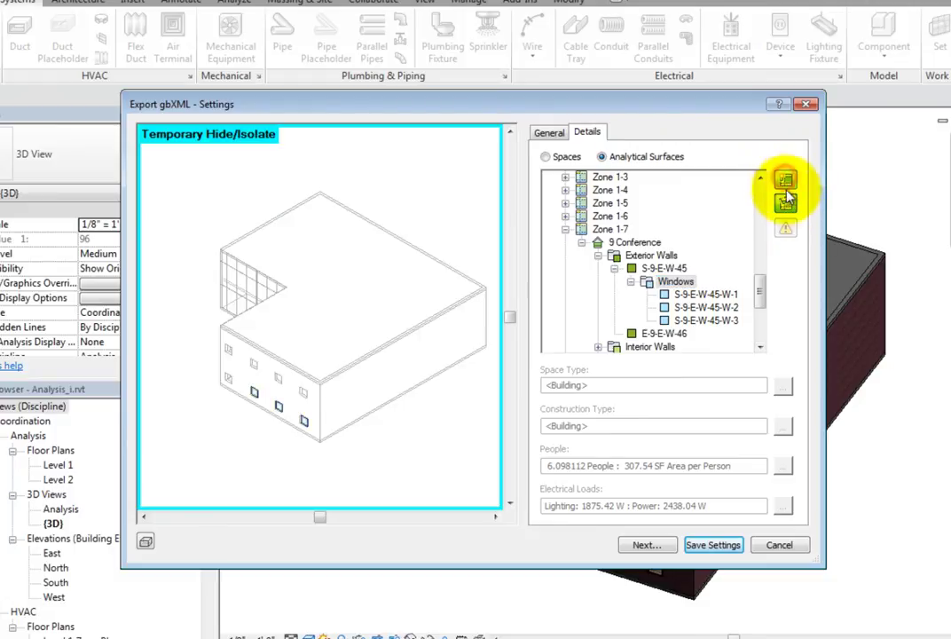
click(786, 204)
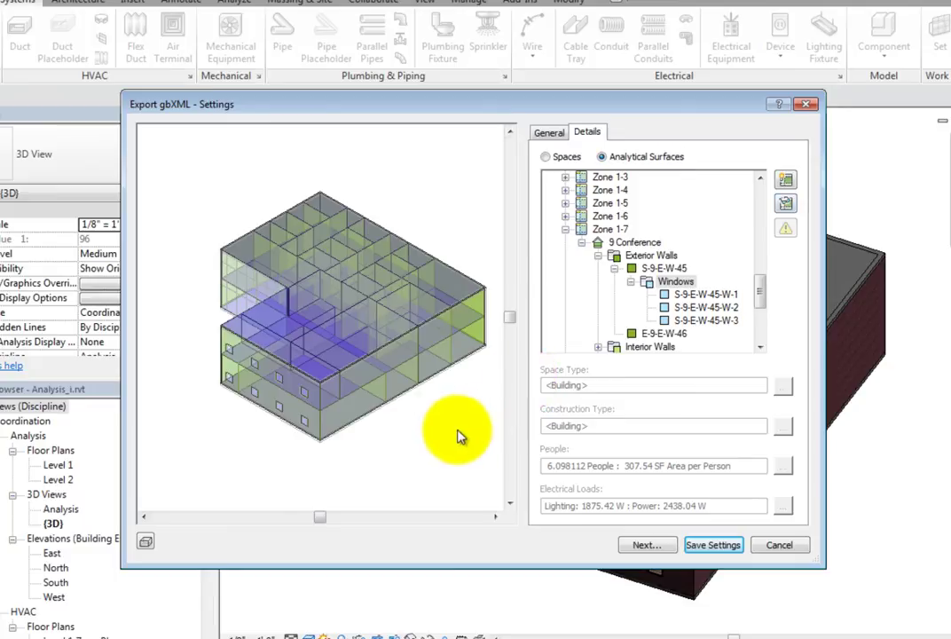
- Orbit the preview and compare the Shaded and Wireframe display styles
mouse_move(461, 435)
shift+middle_down()
mouse_move(383, 410)
mouse_move(447, 444)
mouse_move(501, 453)
mouse_move(518, 426)
mouse_move(456, 414)
shift+middle_up()
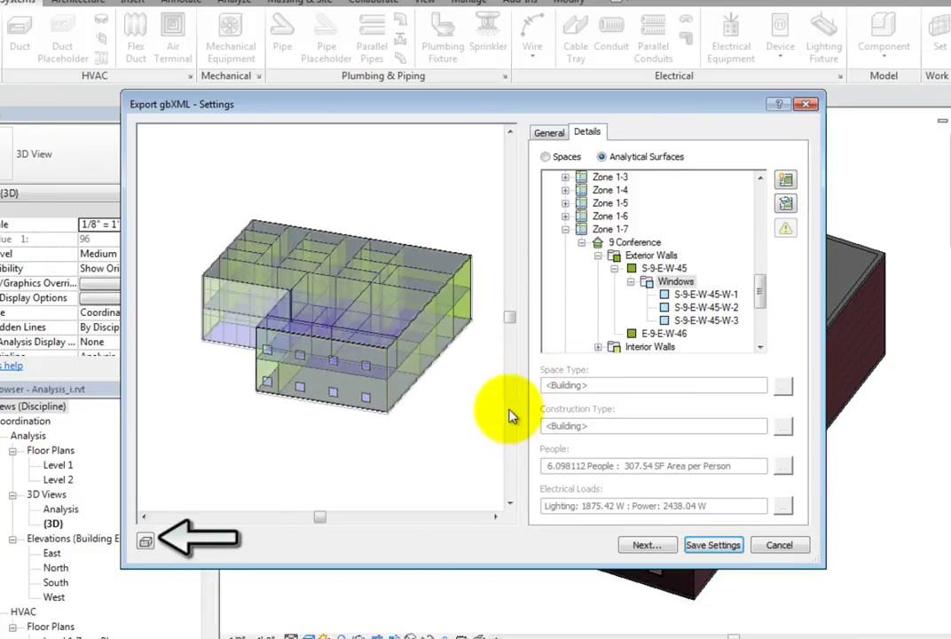
click(146, 540)
click(168, 574)
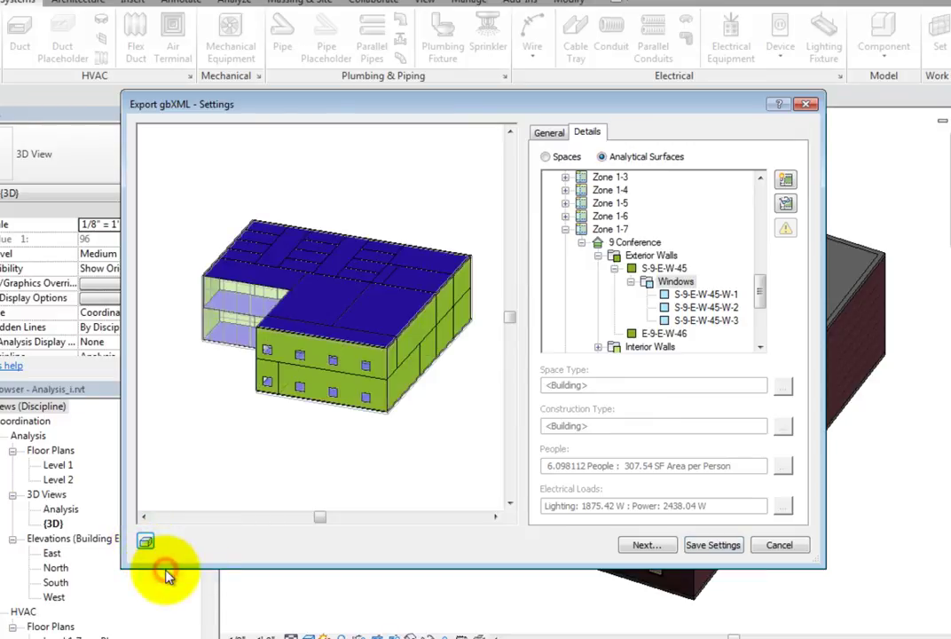
click(146, 540)
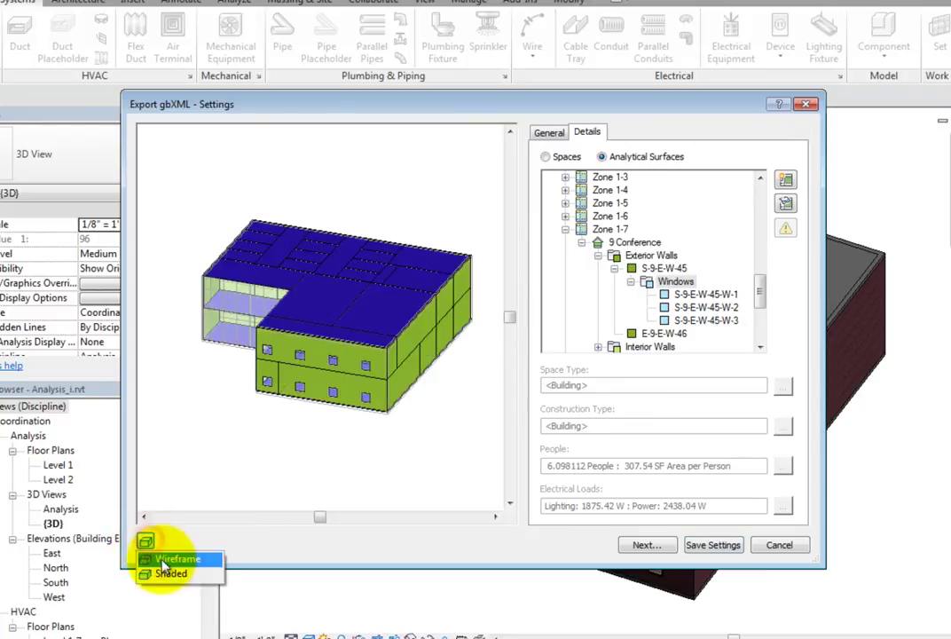
click(170, 560)
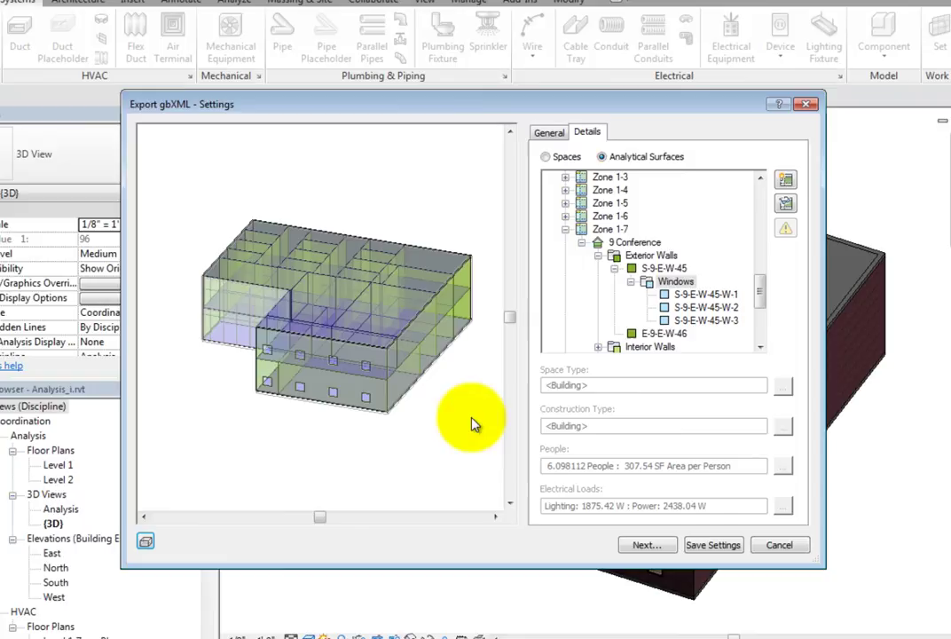
shift+middle_drag(471, 423, 471, 466)
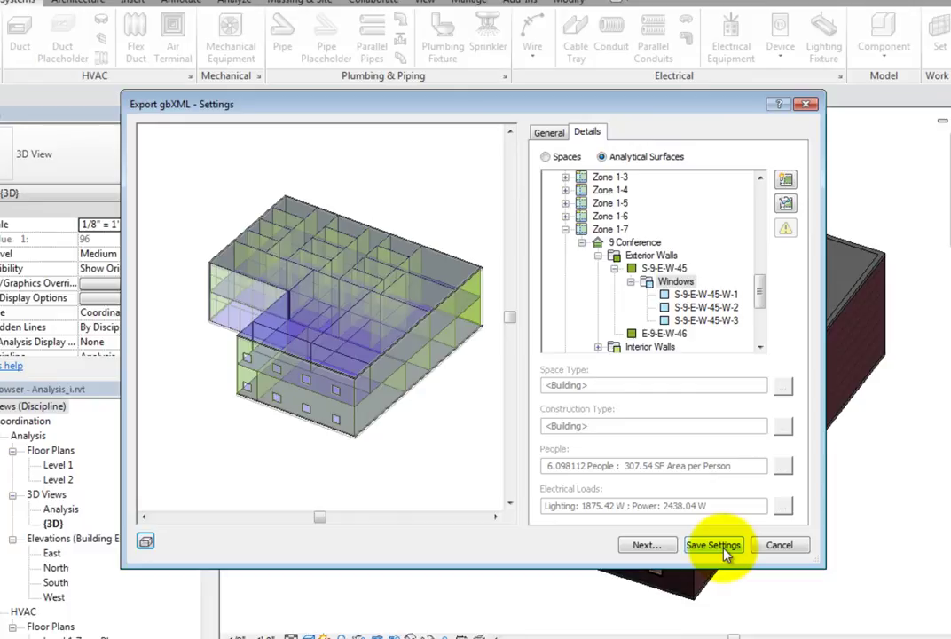
- Save the gbXML export as Analysis_i.xml in folder 05
click(645, 544)
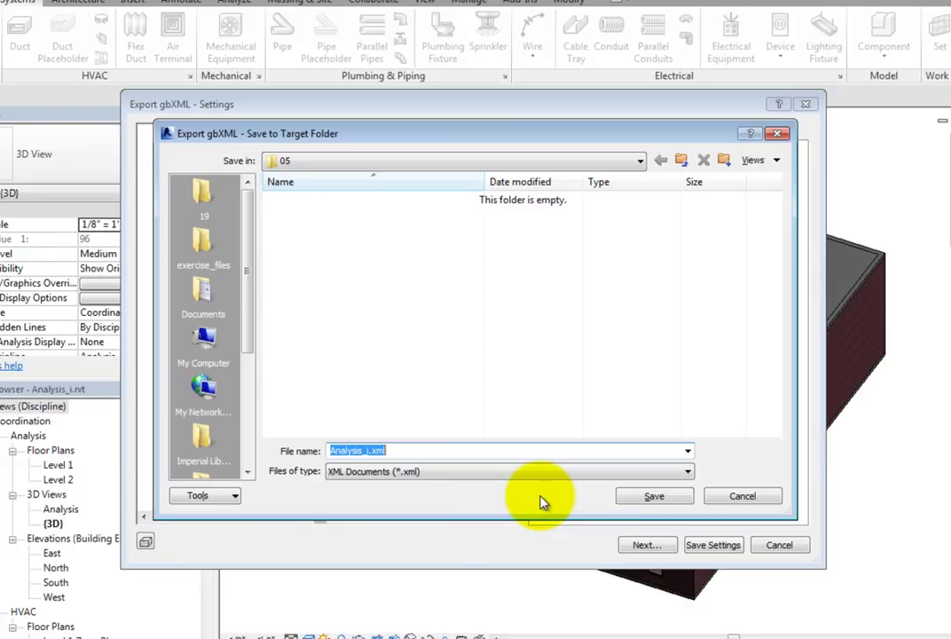
click(686, 501)
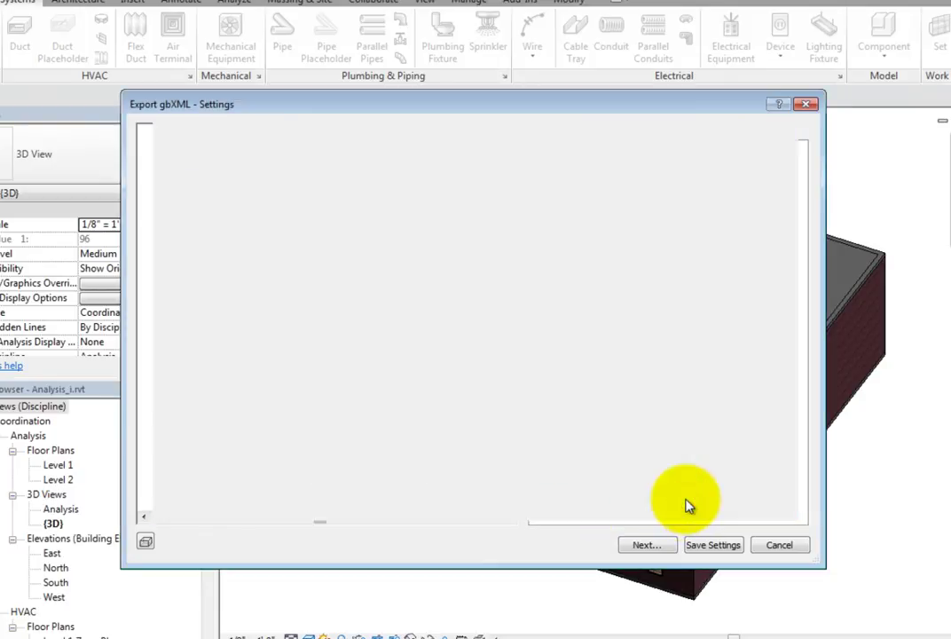